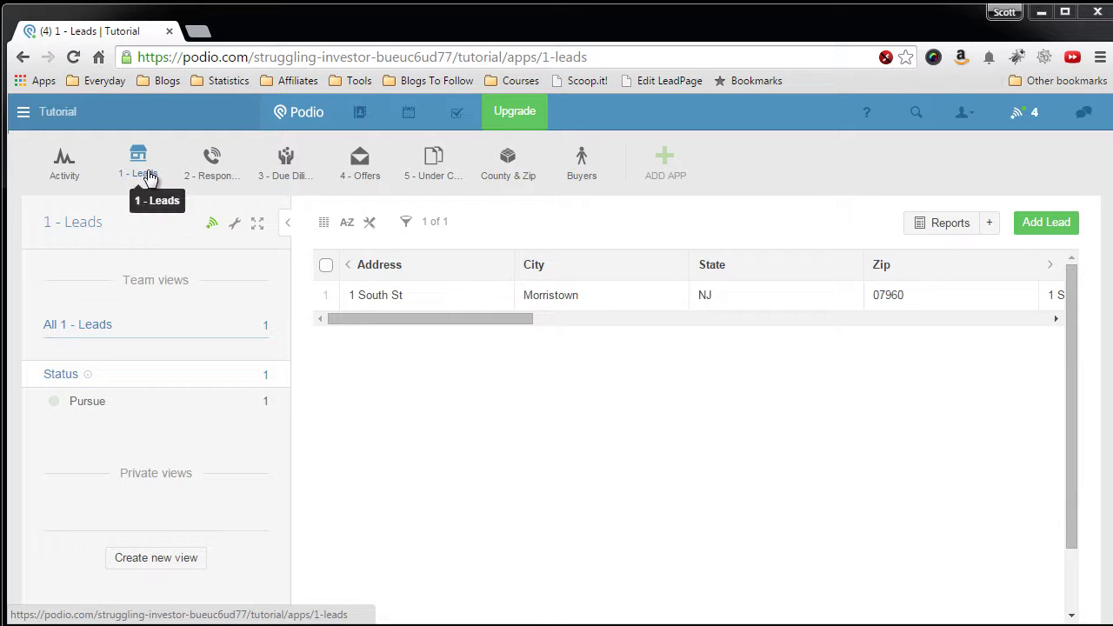
# Step: Review the existing property lead's record from its address through its tasks, and close it
pyautogui.click(426, 300)
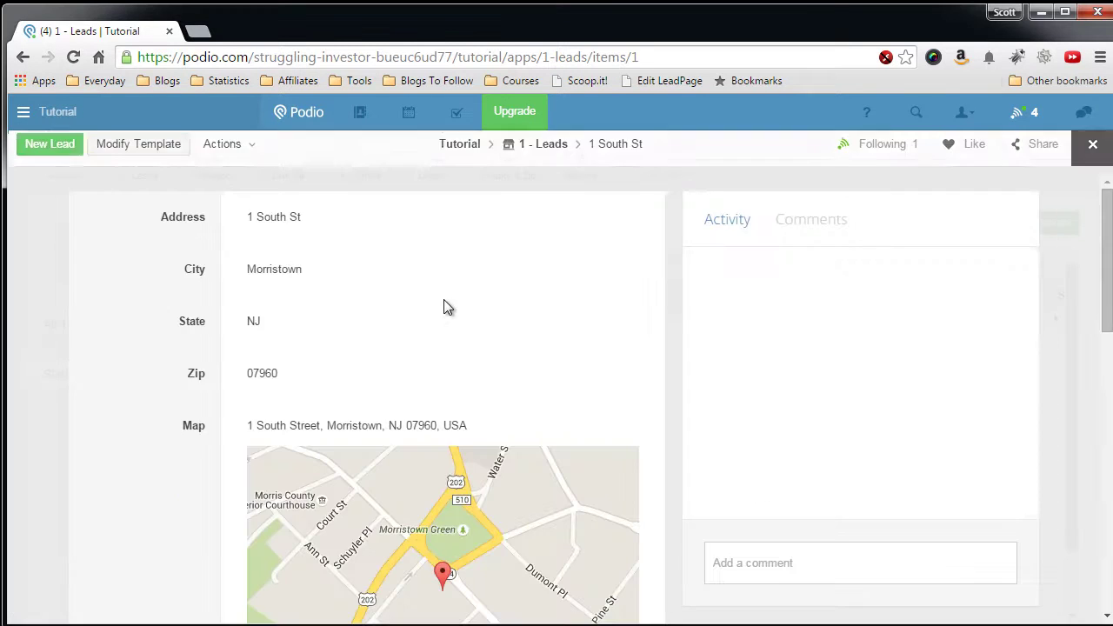
pyautogui.scroll(-8, 160, 275)
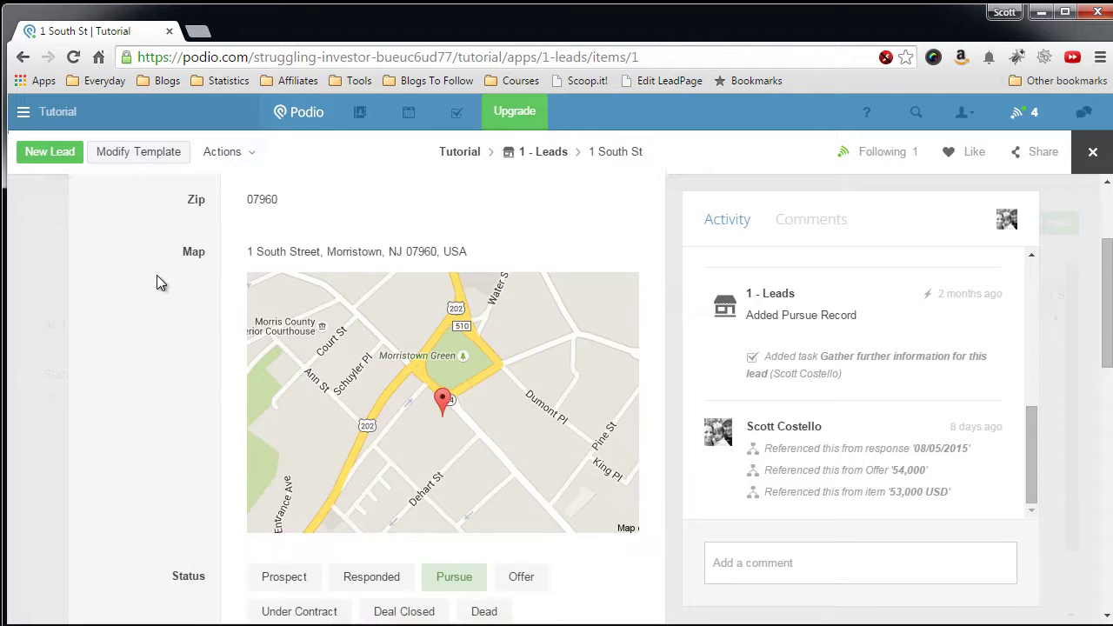
pyautogui.scroll(-9, 139, 284)
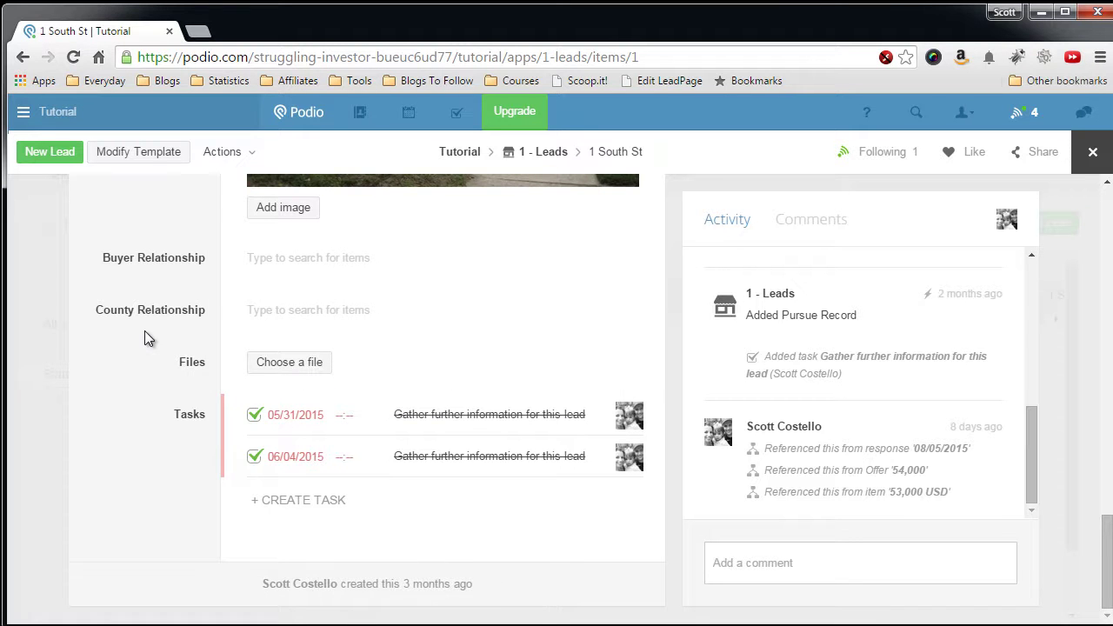
pyautogui.scroll(15, 145, 332)
pyautogui.scroll(1, 146, 339)
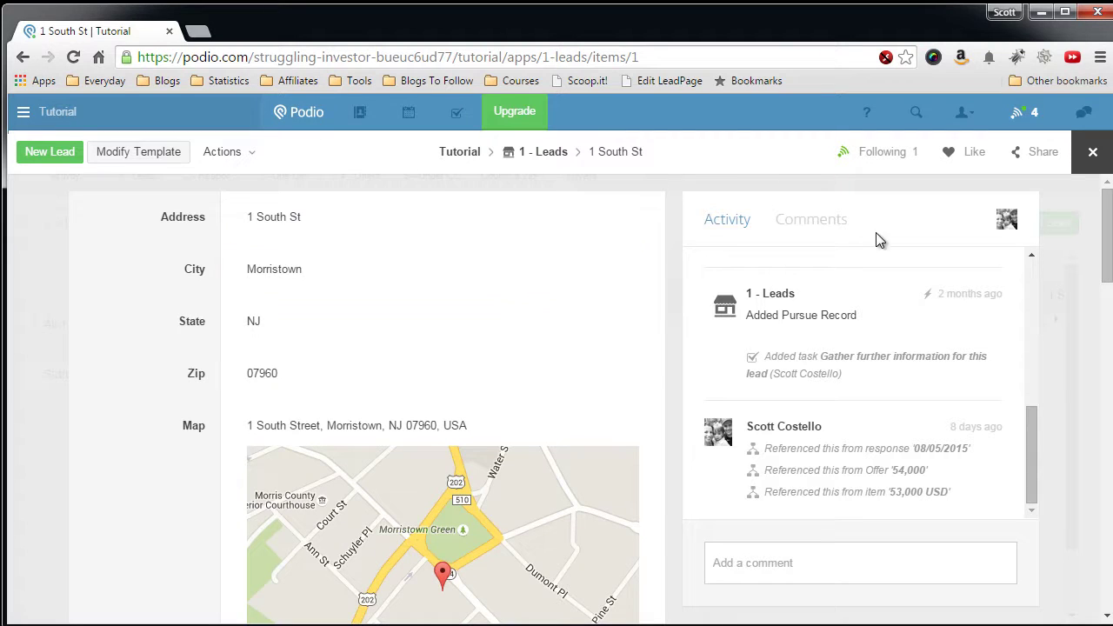
pyautogui.click(1093, 152)
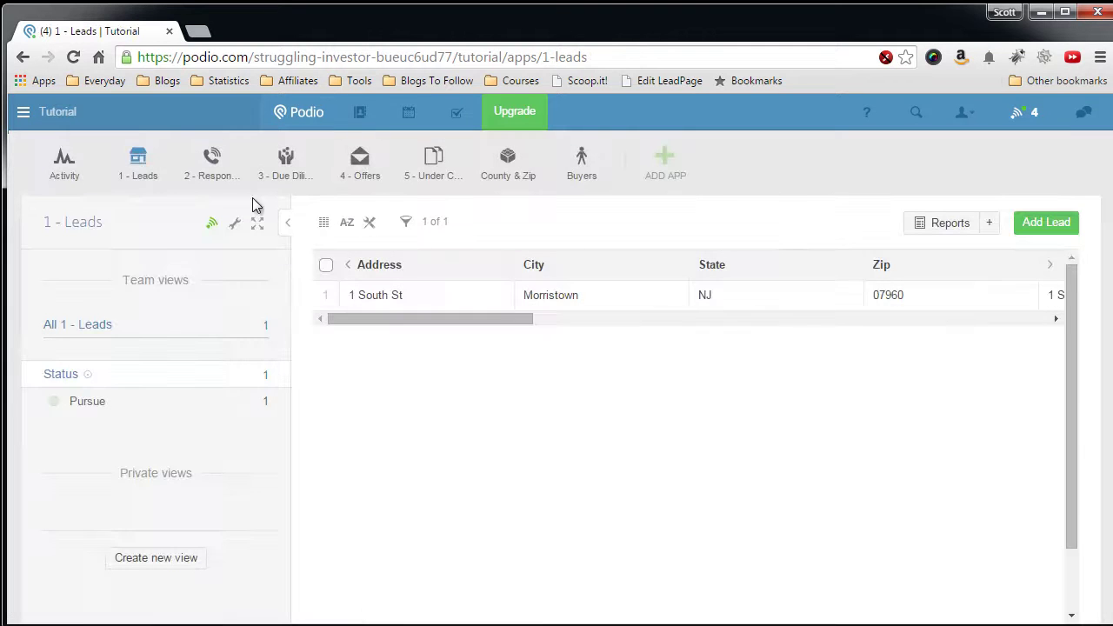
# Step: Create and save a response in 2 - Responded dated 08/13/2015, 12:00 PM, linked to the existing property lead, and close it
pyautogui.click(219, 183)
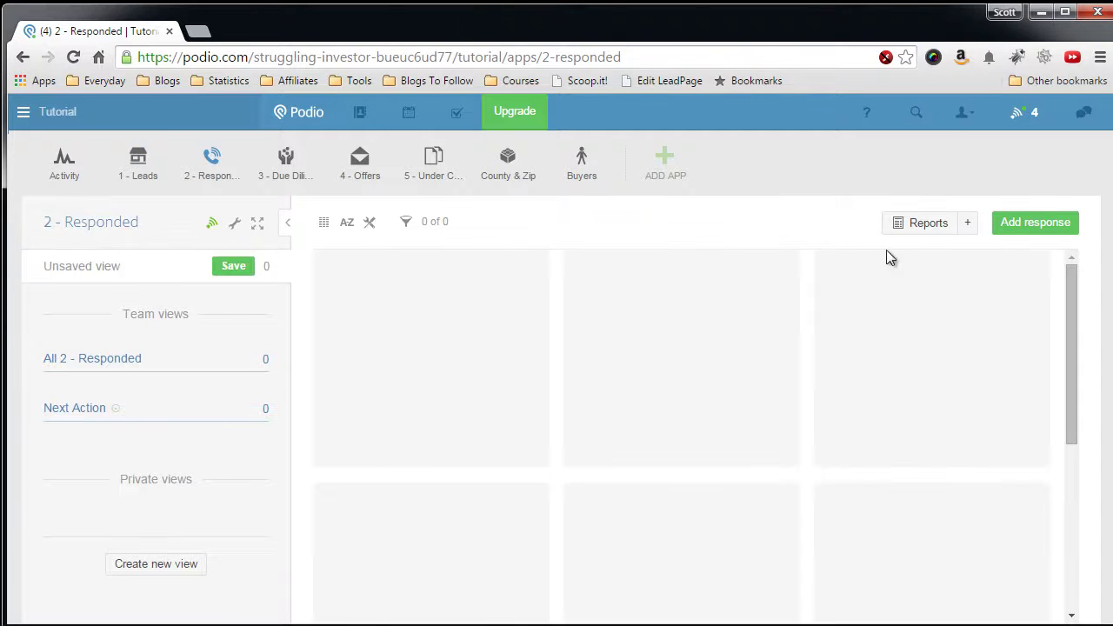
pyautogui.click(1048, 228)
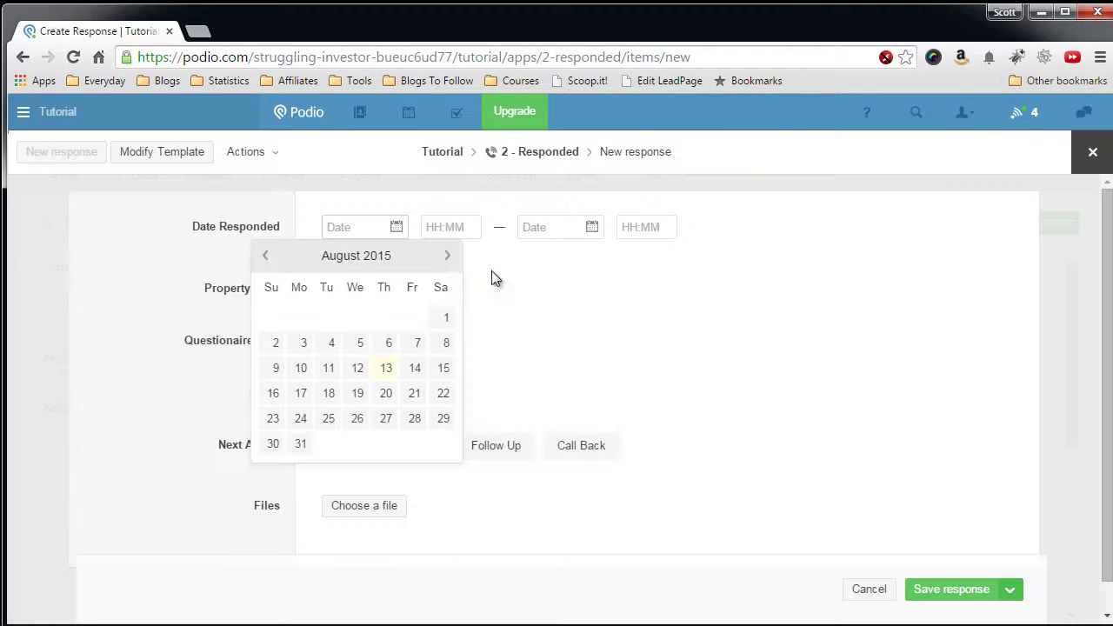
pyautogui.click(386, 368)
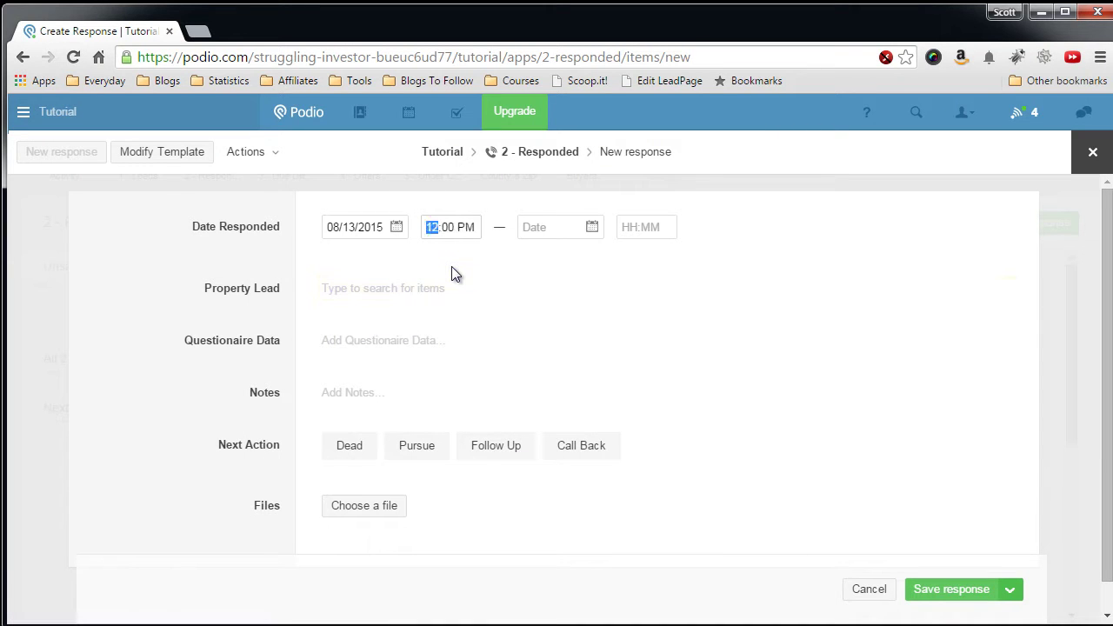
pyautogui.click(383, 290)
pyautogui.click(381, 344)
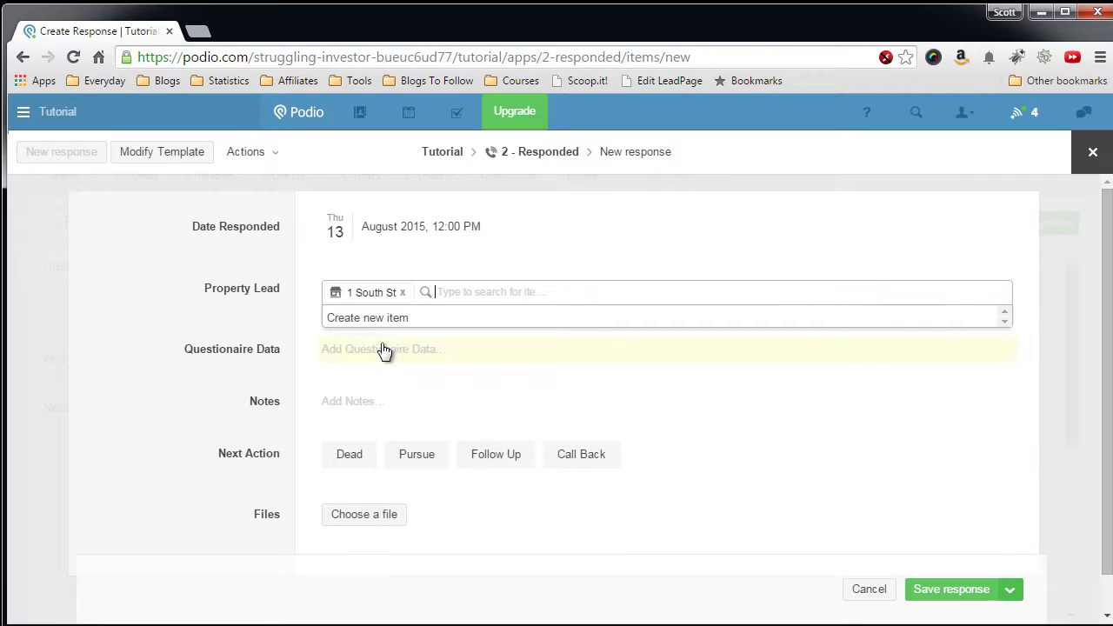
pyautogui.scroll(-1, 165, 304)
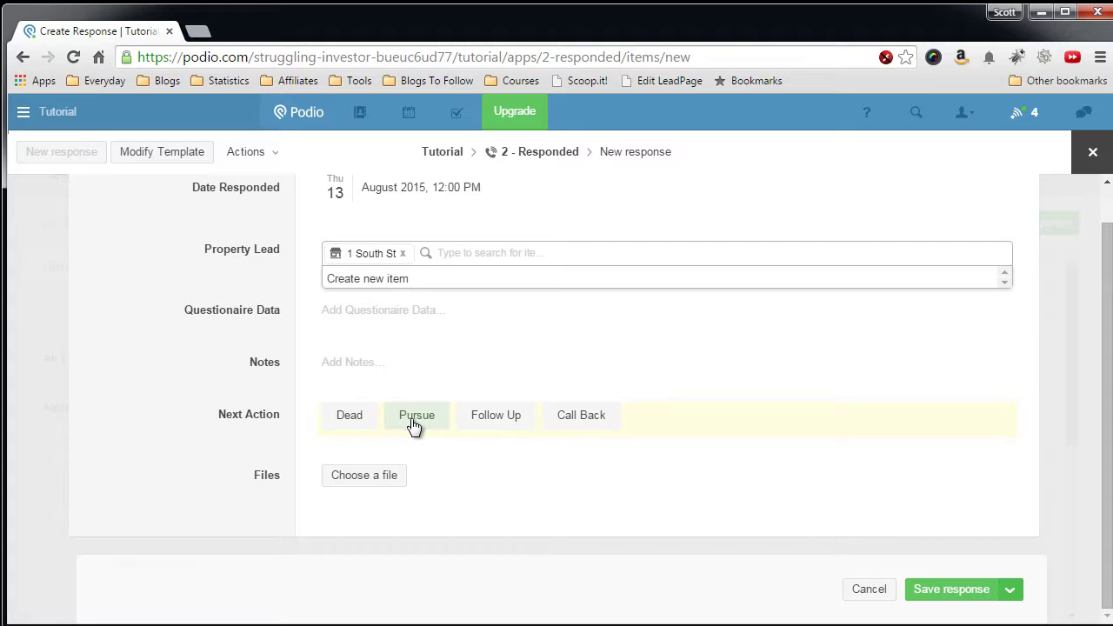
pyautogui.click(922, 591)
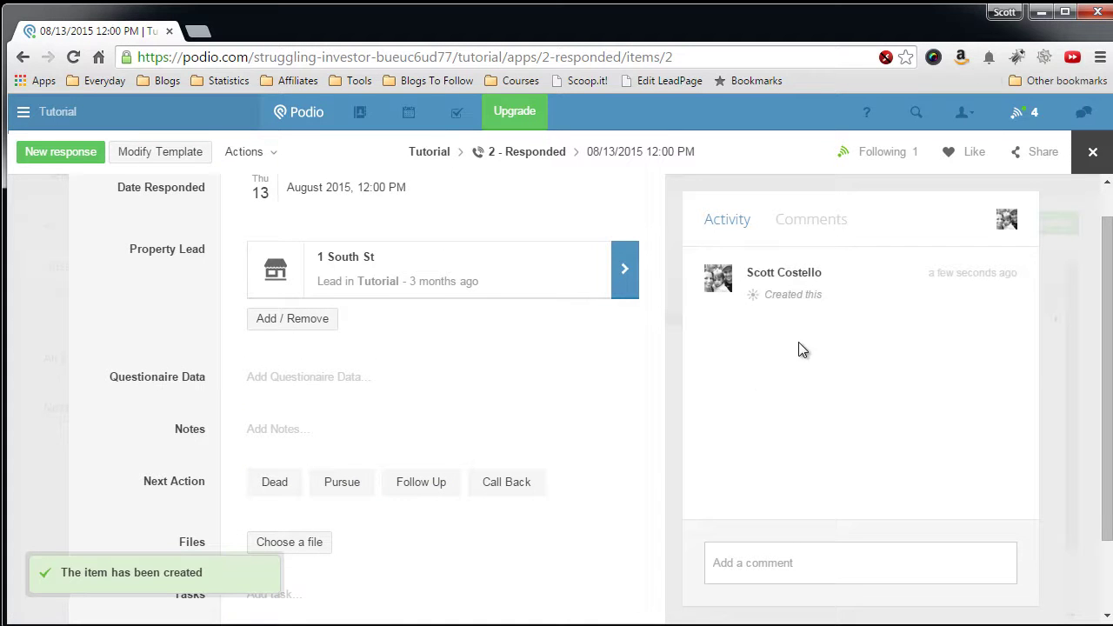
pyautogui.click(1093, 151)
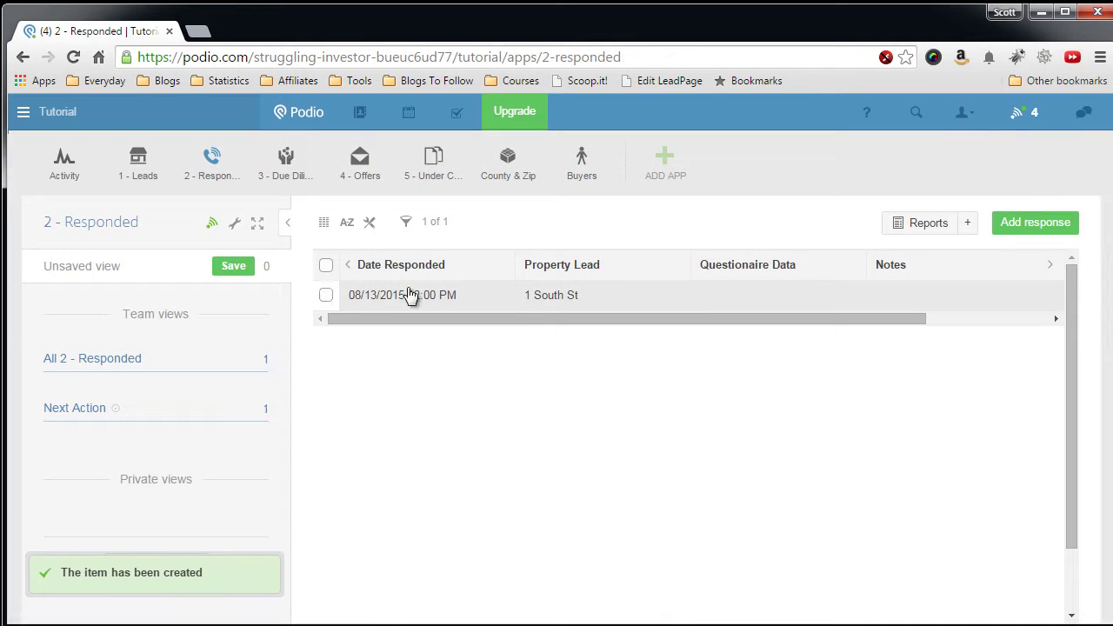
# Step: Examine the related items on the property lead's record in 1 - Leads, and return to the Tutorial workspace
pyautogui.click(145, 172)
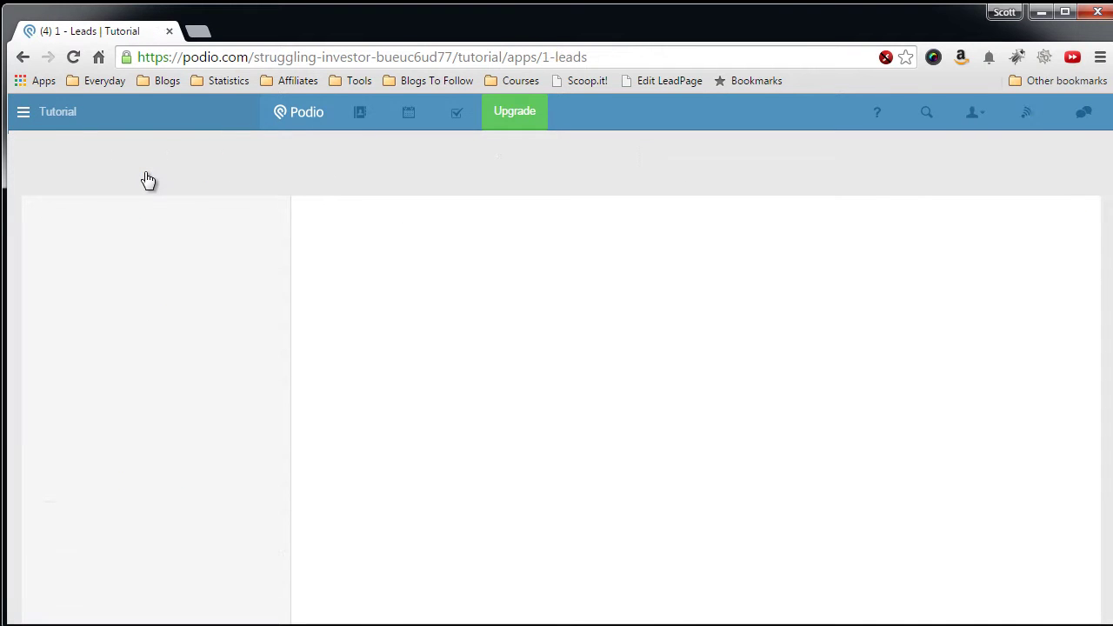
pyautogui.click(400, 297)
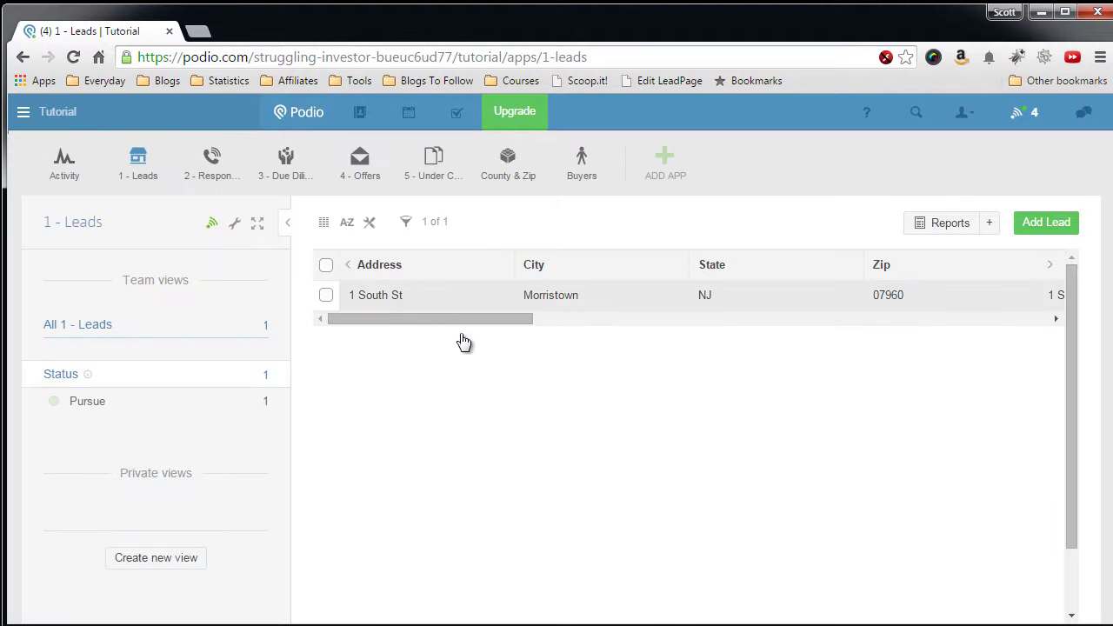
pyautogui.scroll(-3, 478, 356)
pyautogui.scroll(-15, 483, 361)
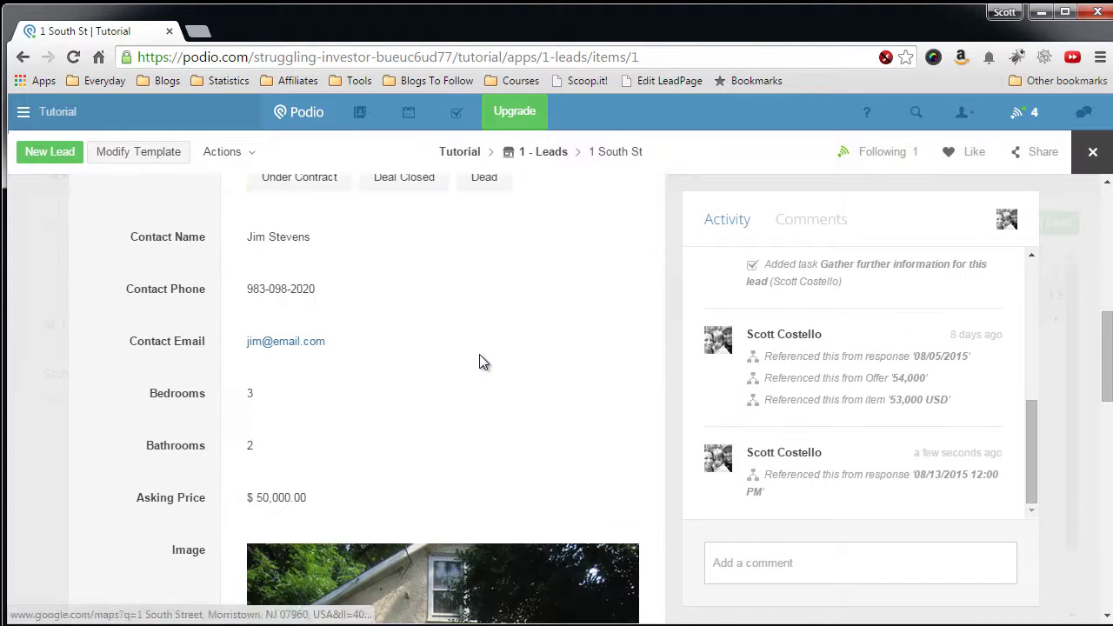
pyautogui.scroll(-1, 479, 363)
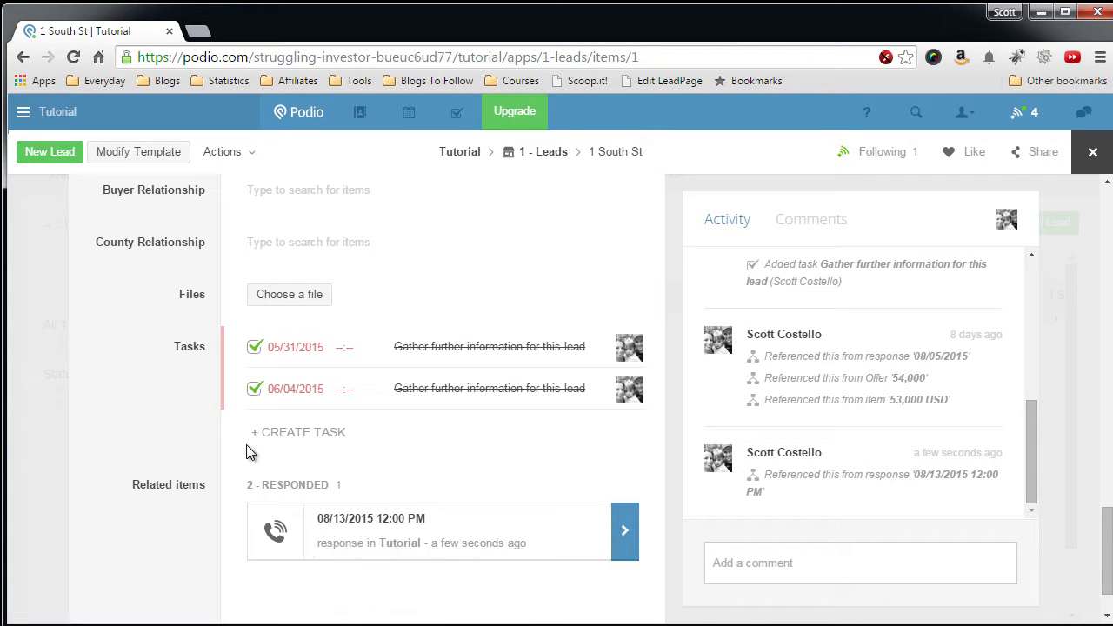
pyautogui.click(456, 158)
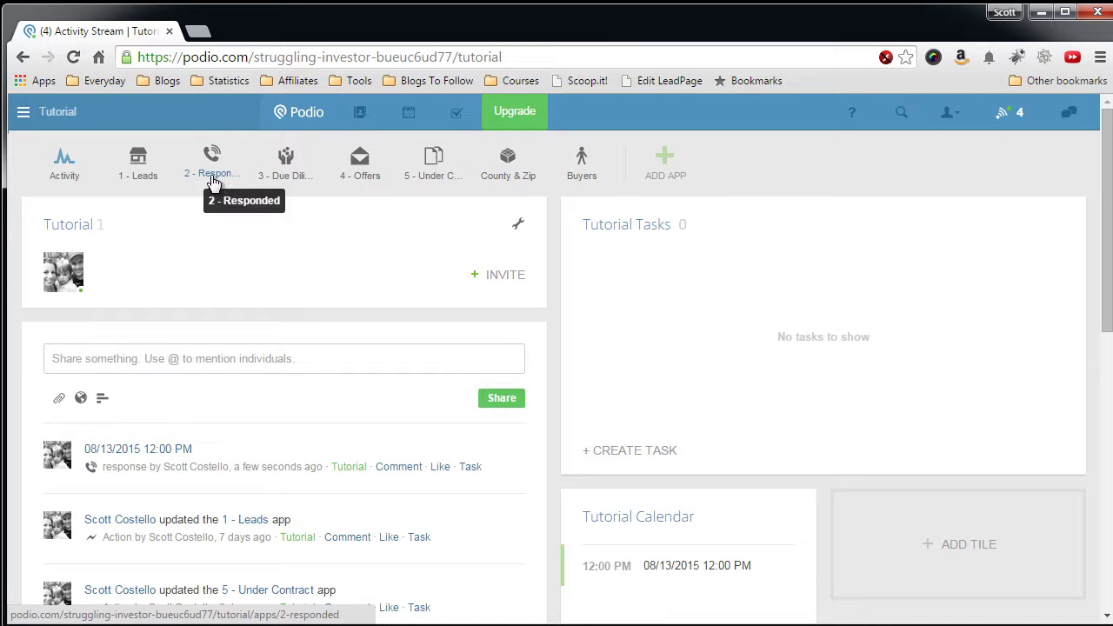
# Step: Start a new item in 3 - Due Diligence linked to the existing property lead, with status Working
pyautogui.click(286, 174)
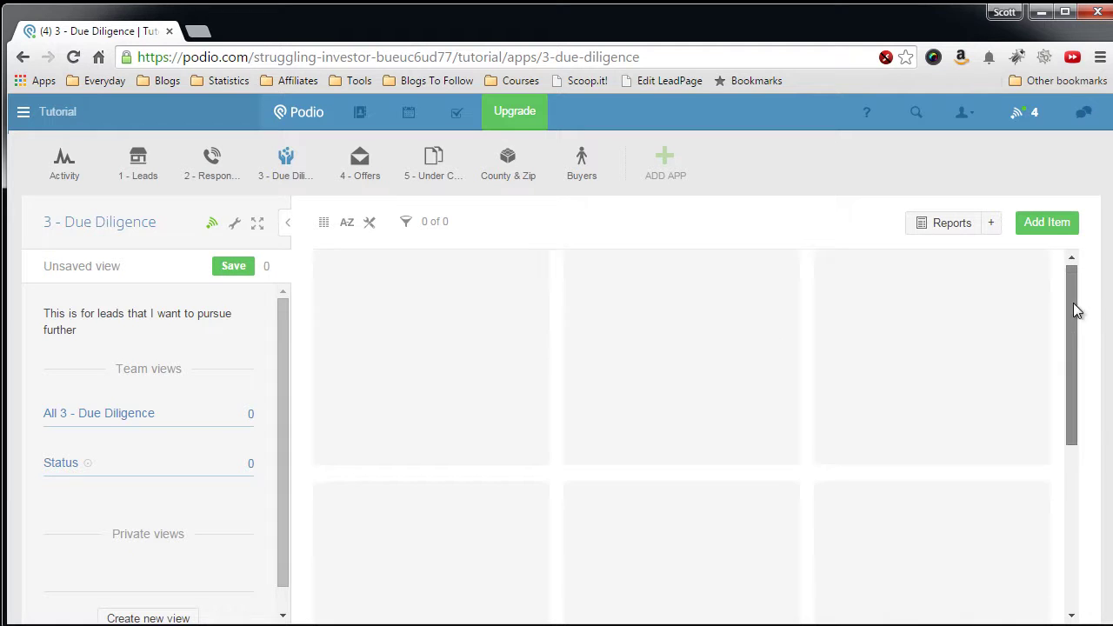
pyautogui.click(1048, 223)
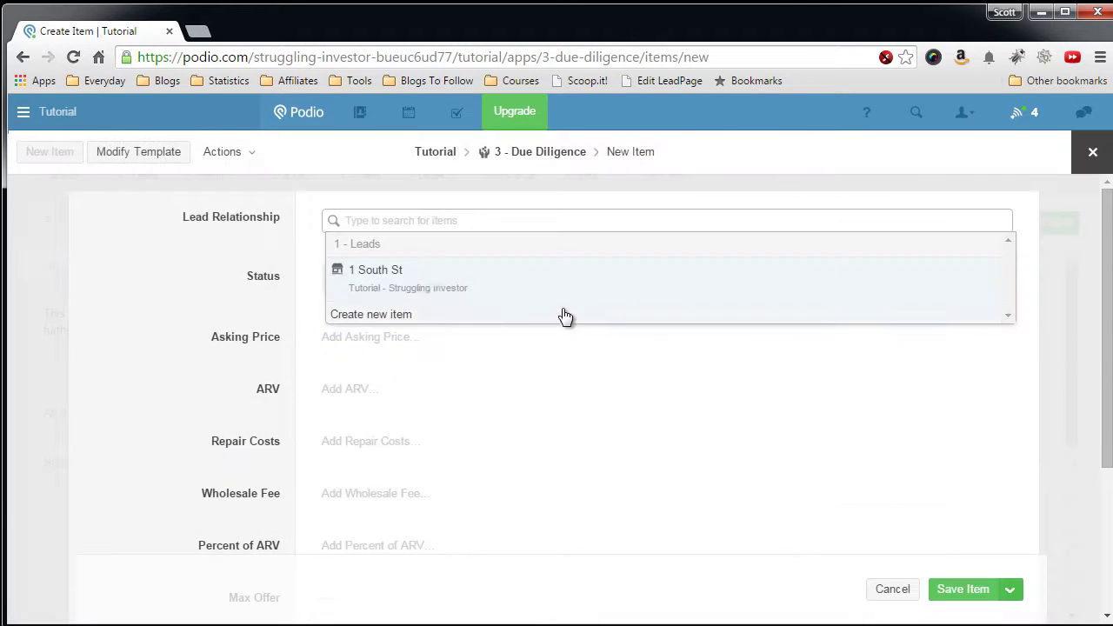
pyautogui.click(399, 272)
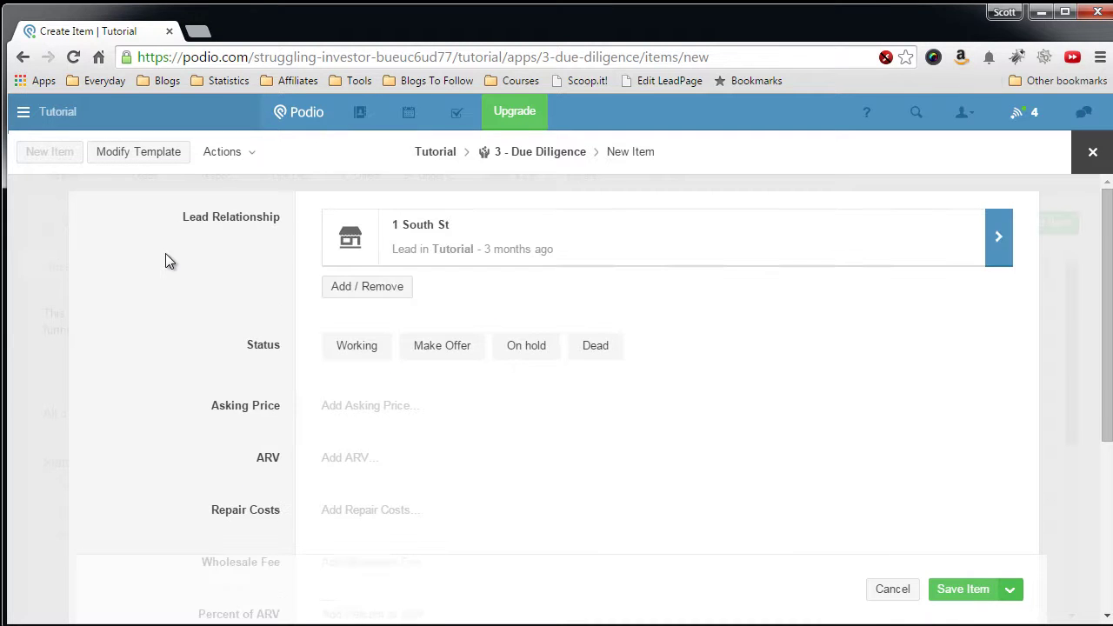
pyautogui.scroll(-1, 191, 302)
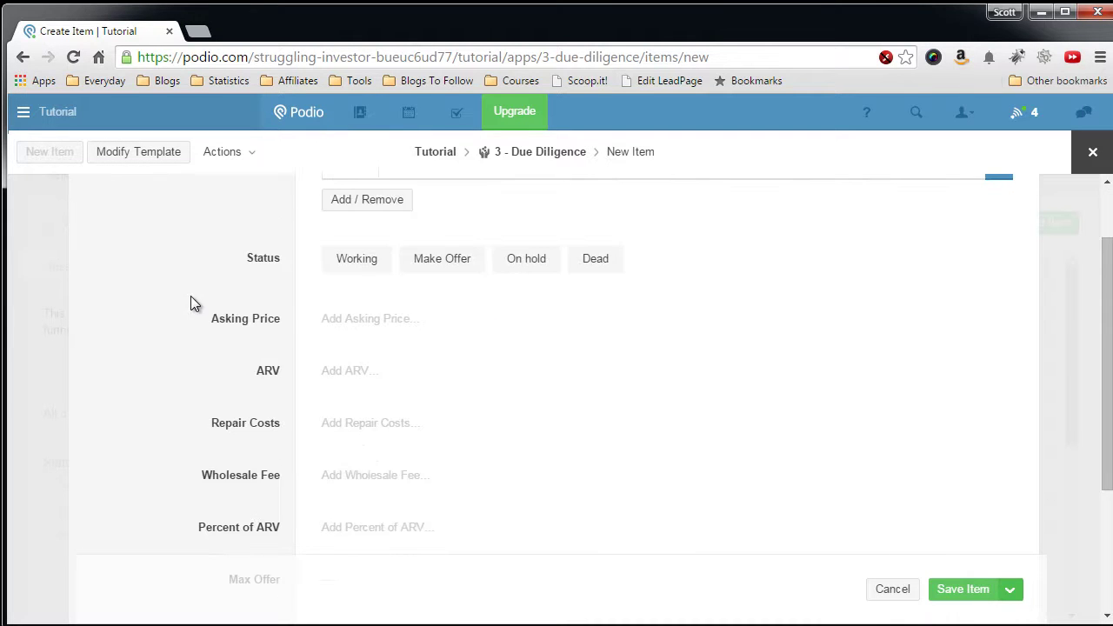
pyautogui.click(361, 261)
# Step: Enter an asking price of 50,000, ARV of 90,000, repair costs of 15,000 and wholesale fee of 5,000
pyautogui.click(341, 320)
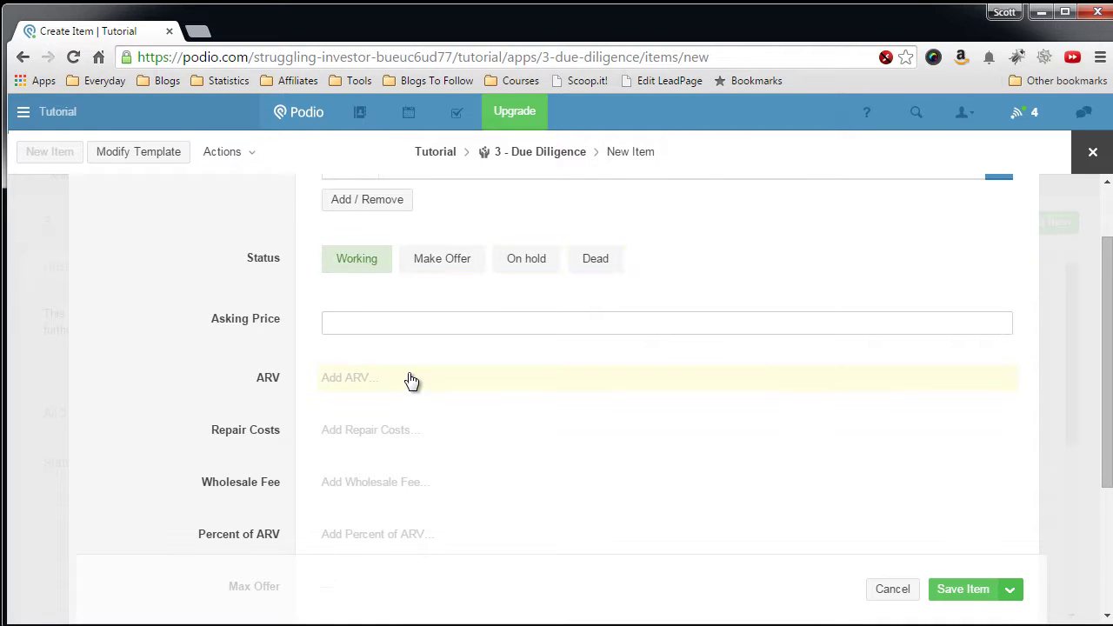
pyautogui.write('50,000')
pyautogui.click(553, 380)
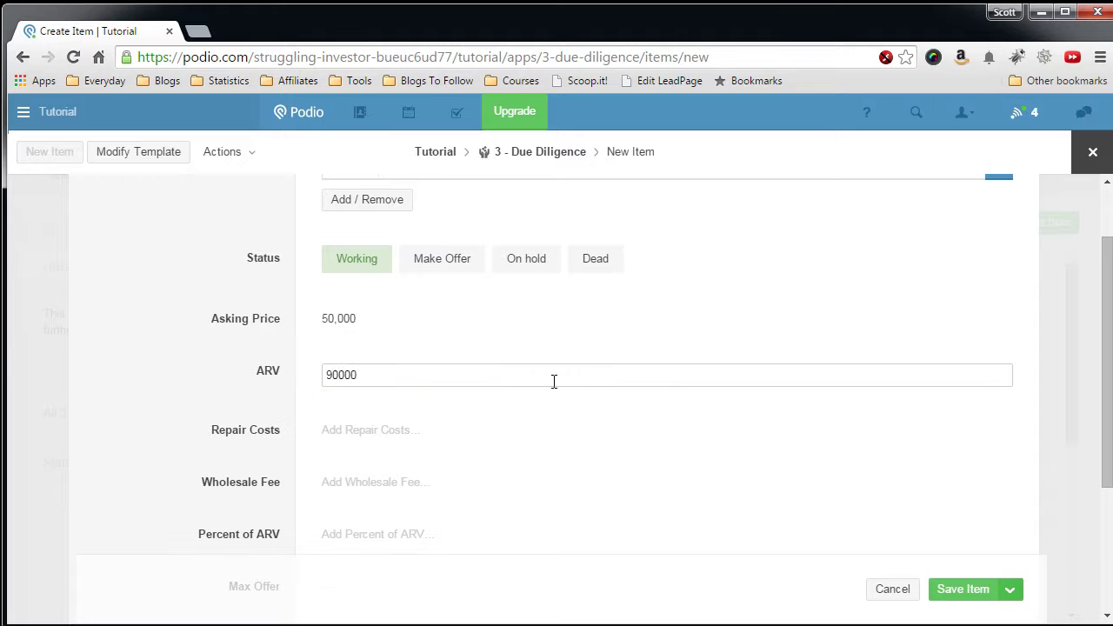
pyautogui.click(534, 420)
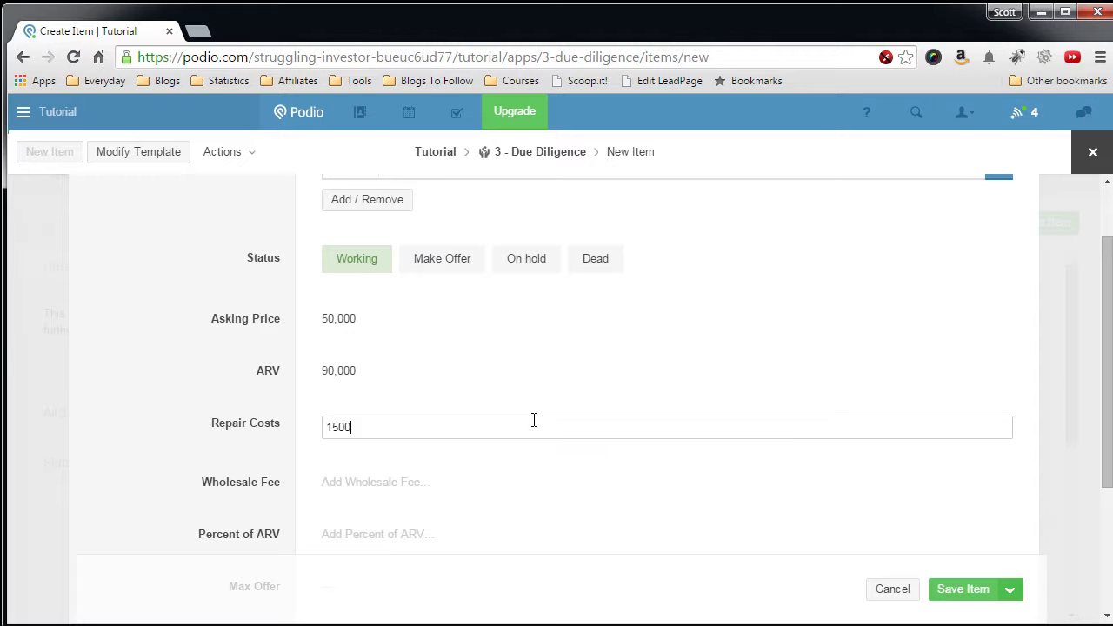
pyautogui.click(516, 480)
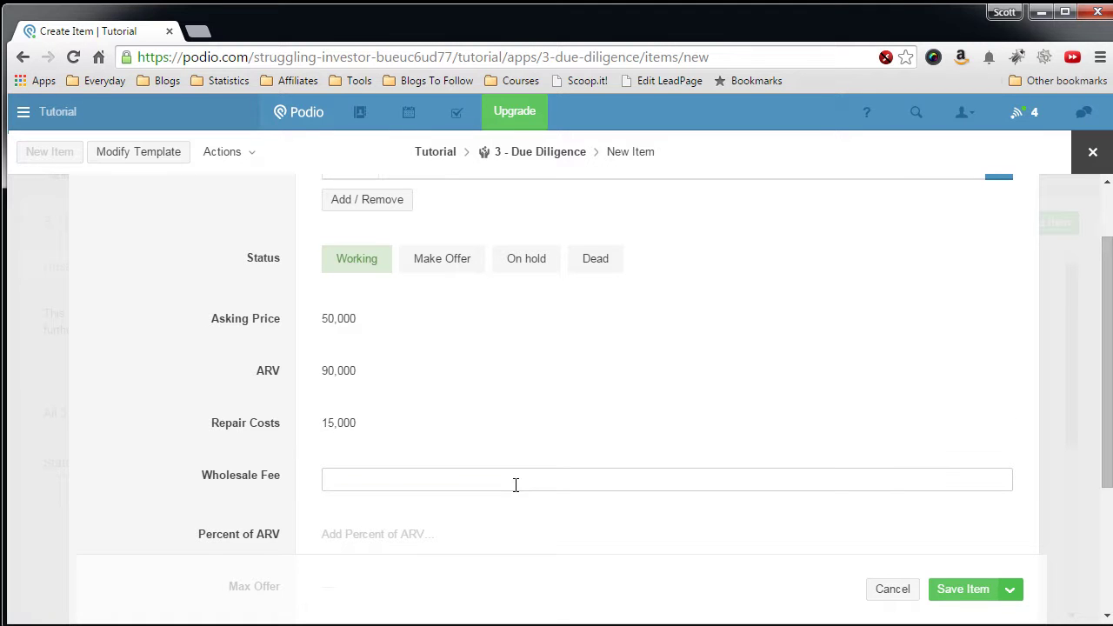
pyautogui.write('5000')
pyautogui.scroll(-2, 520, 484)
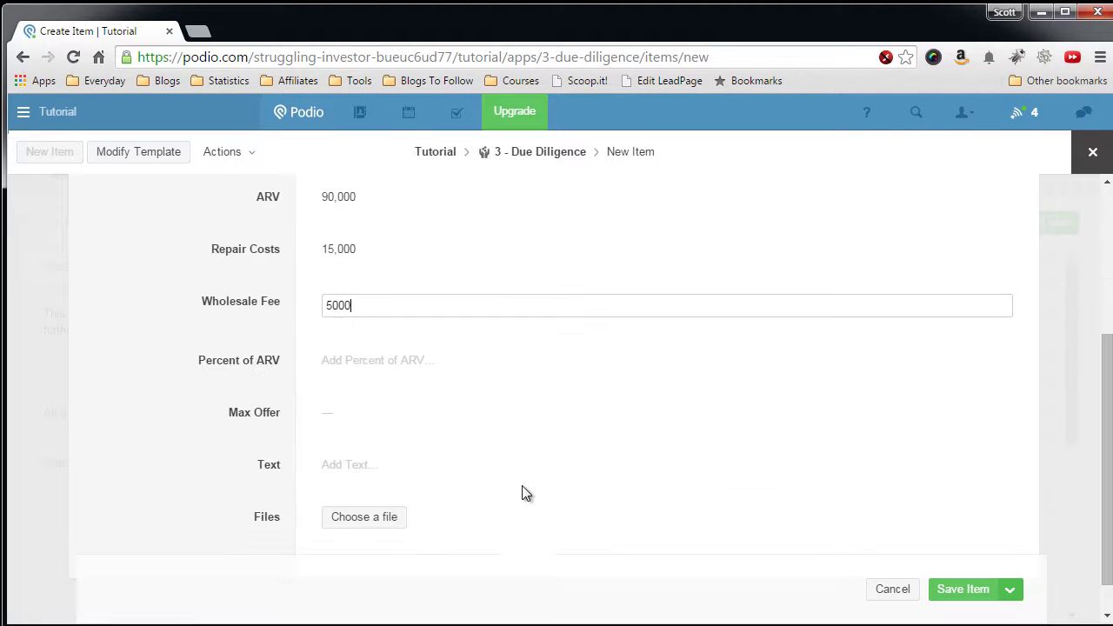
# Step: Set the Percent of ARV to 60 and save the due diligence item
pyautogui.click(517, 367)
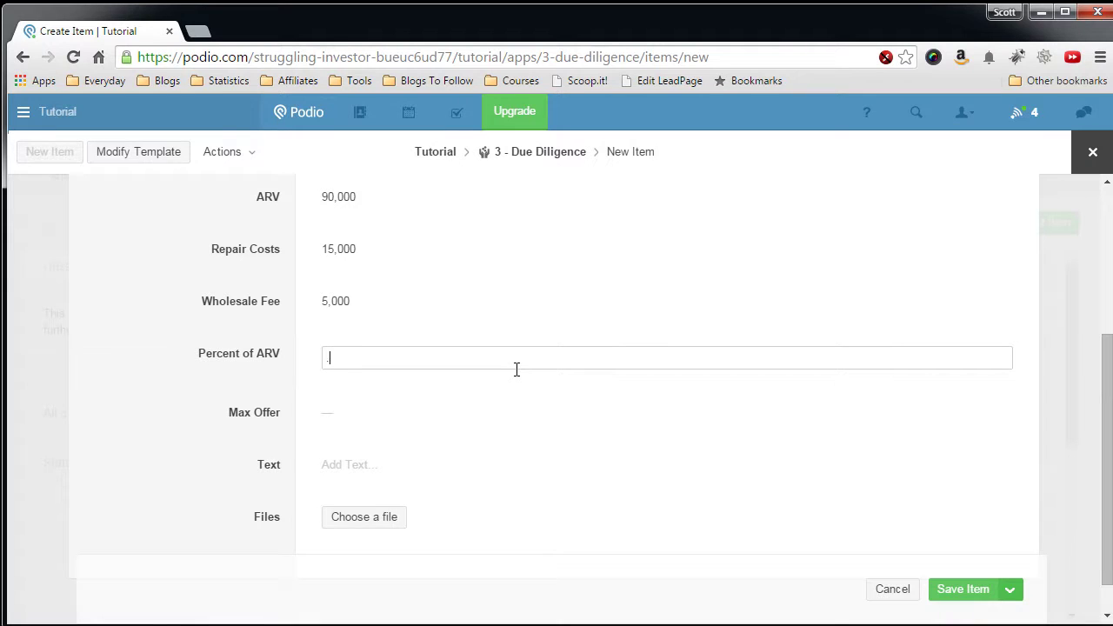
pyautogui.press('Tab')
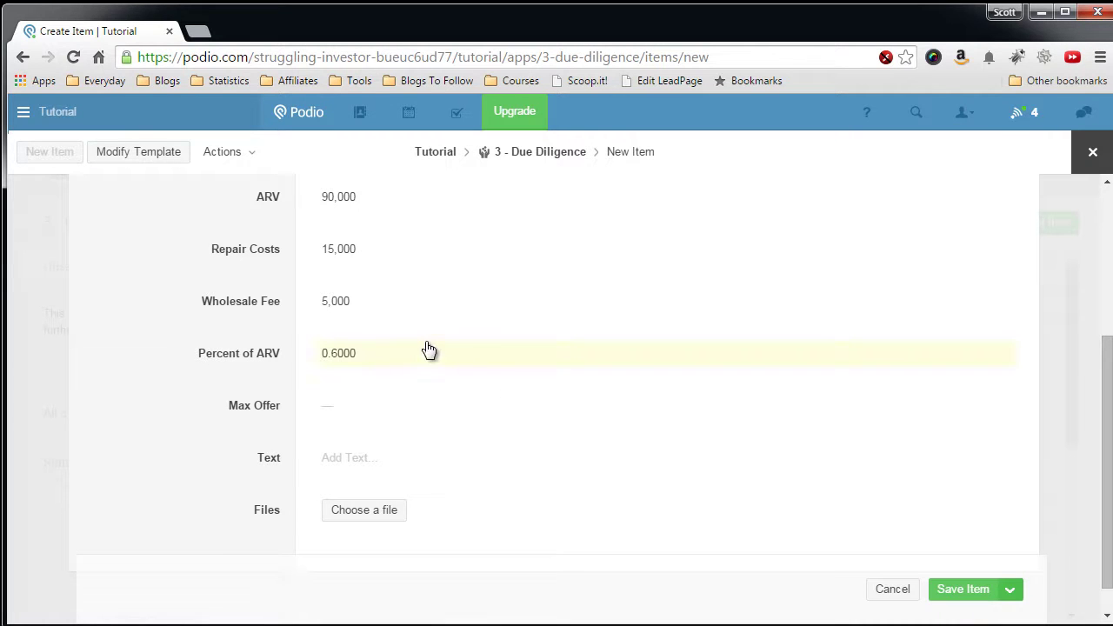
pyautogui.click(425, 349)
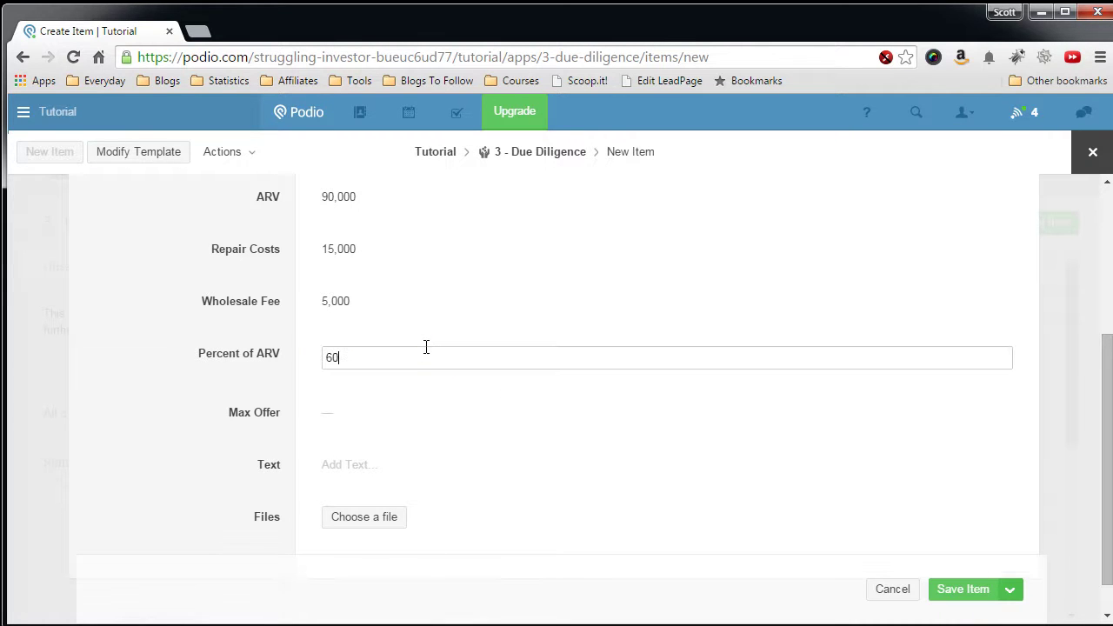
pyautogui.click(402, 391)
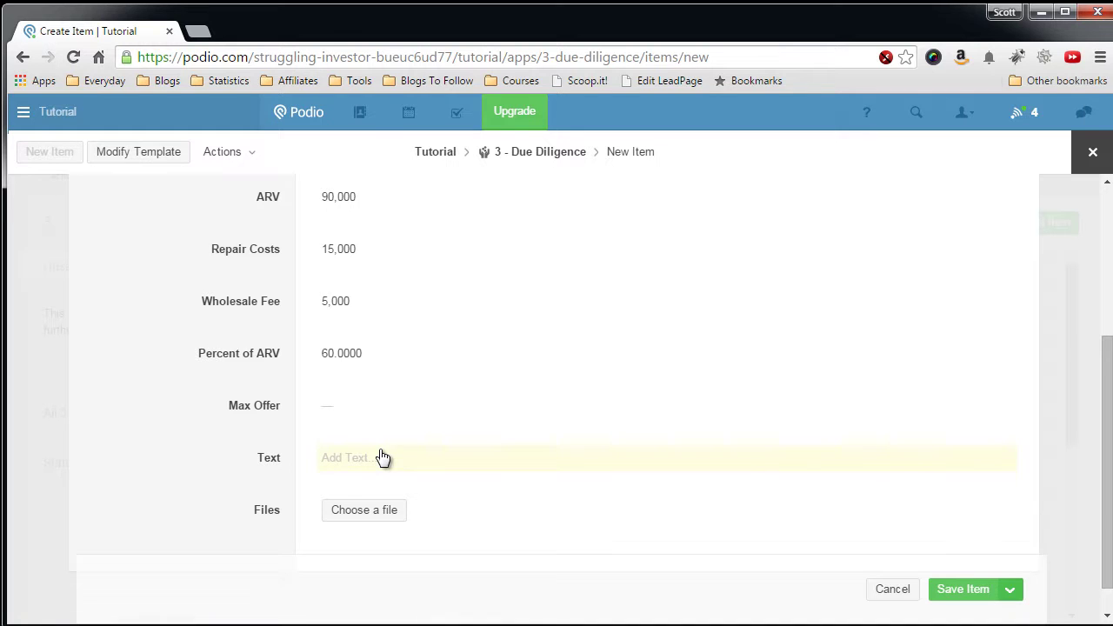
pyautogui.click(950, 589)
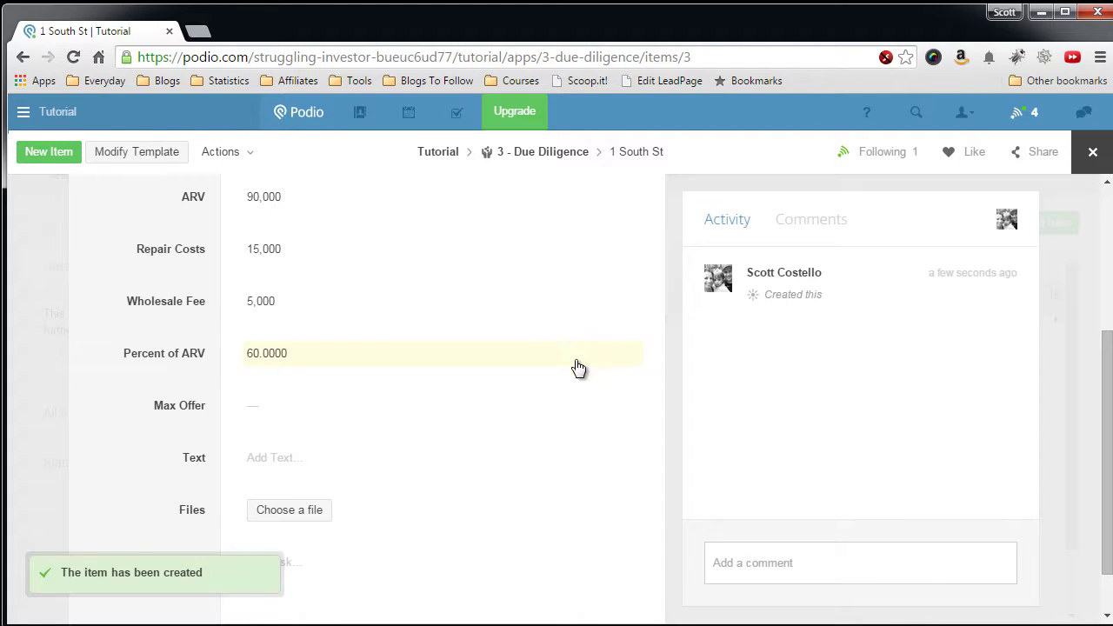
# Step: Close and reopen the saved due diligence item to check its calculated Max Offer
pyautogui.scroll(-1, 580, 355)
pyautogui.scroll(1, 581, 354)
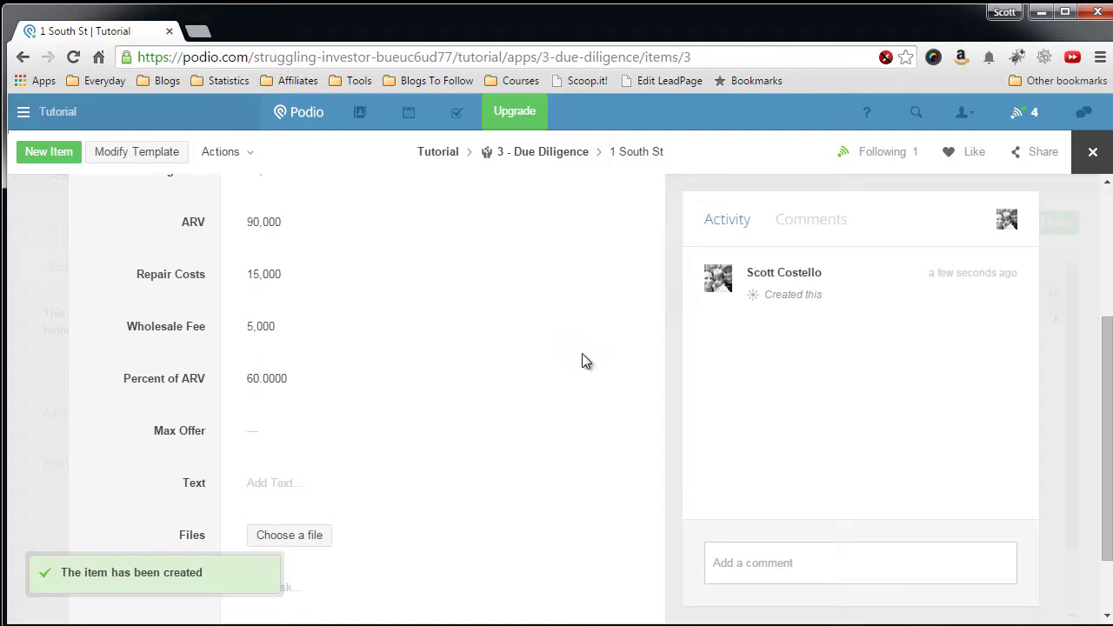
pyautogui.click(1093, 152)
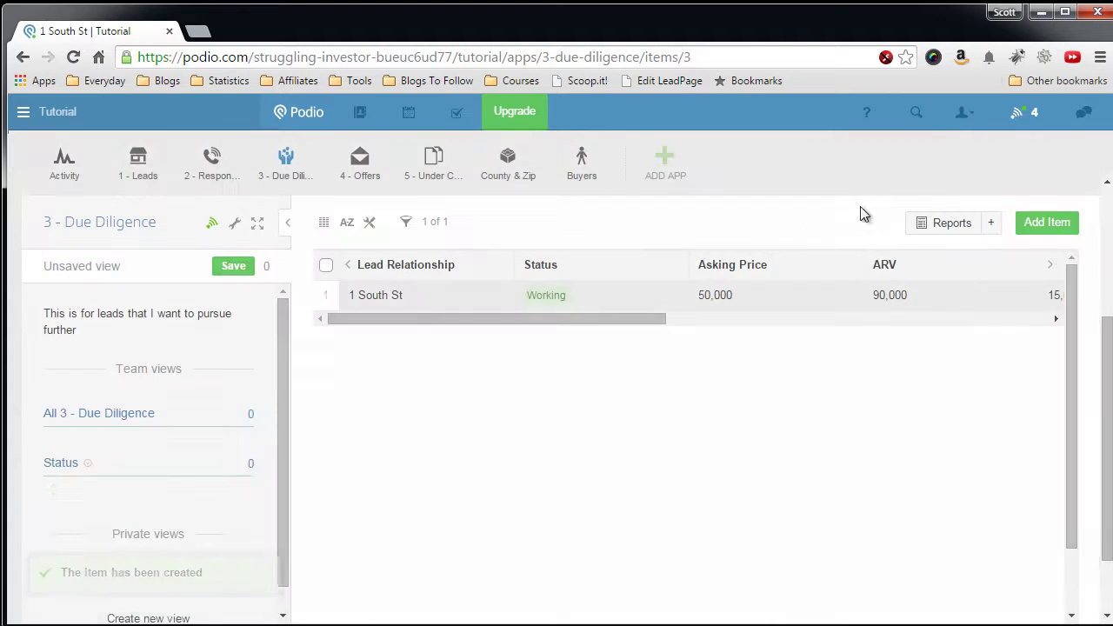
pyautogui.click(396, 297)
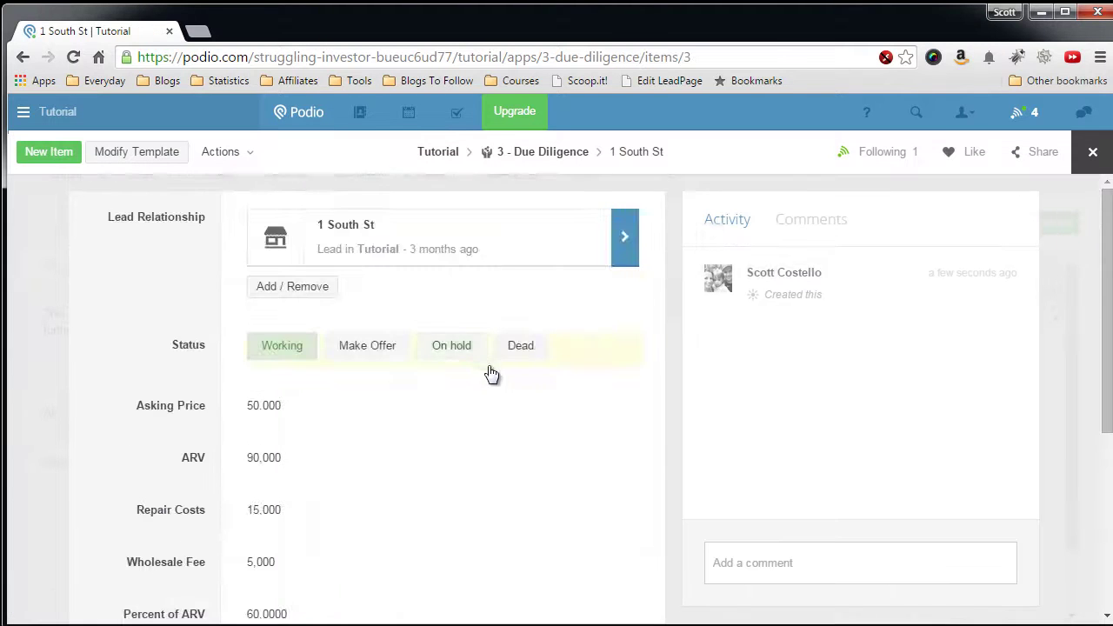
pyautogui.scroll(-2, 490, 373)
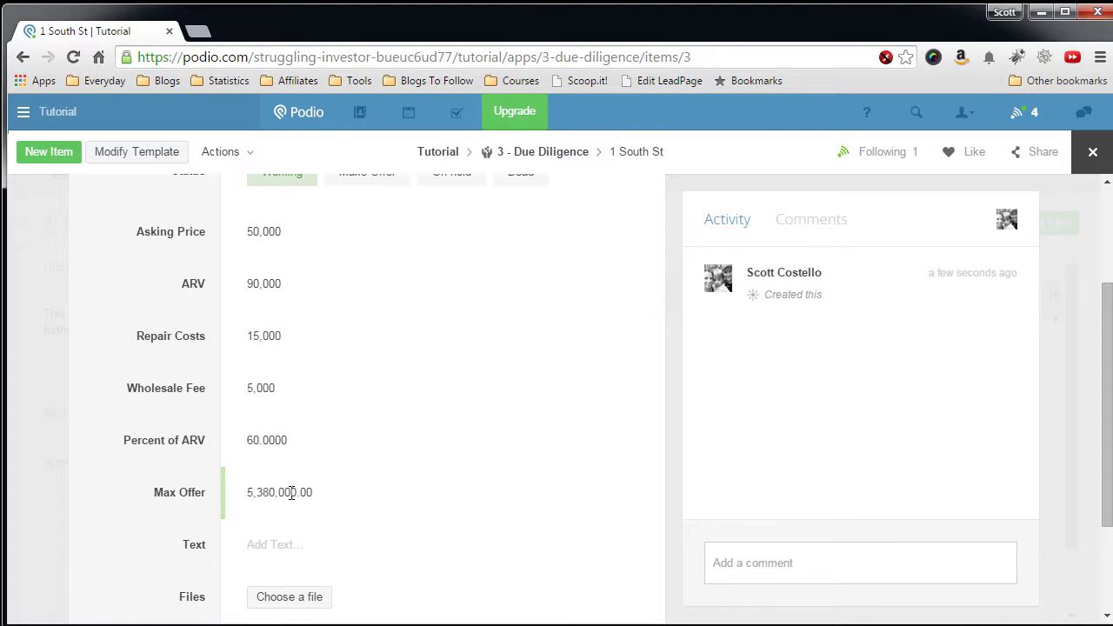
# Step: Set the Percent of ARV to .60 and reload the due diligence item to check its recalculated Max Offer
pyautogui.click(273, 450)
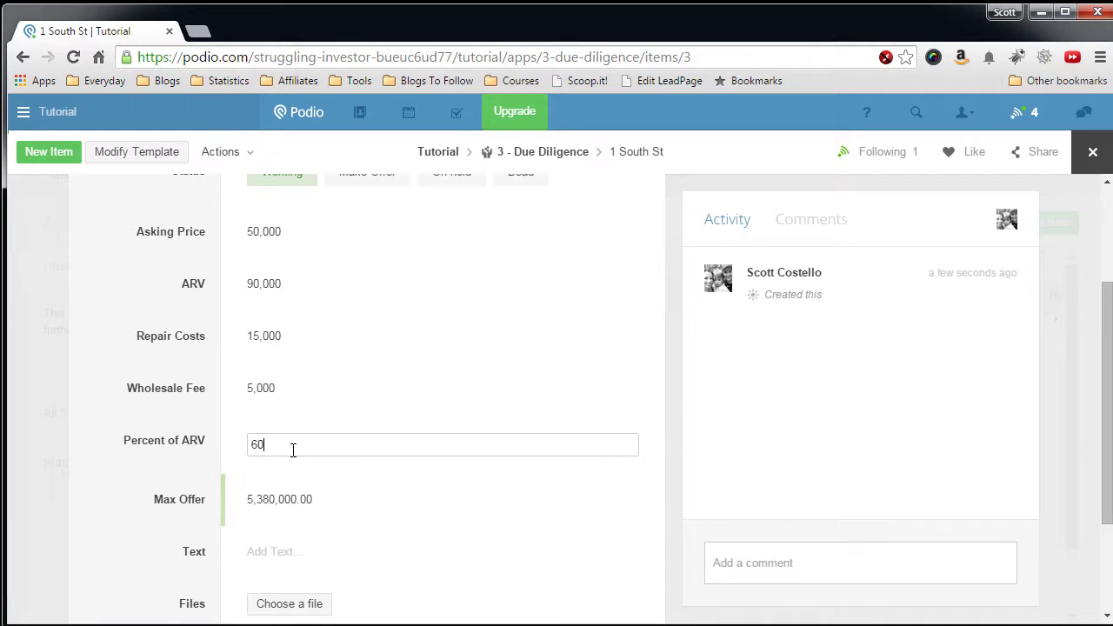
pyautogui.press('BackSpace')
pyautogui.press('BackSpace')
pyautogui.write('.60')
pyautogui.click(212, 448)
pyautogui.scroll(-1, 472, 470)
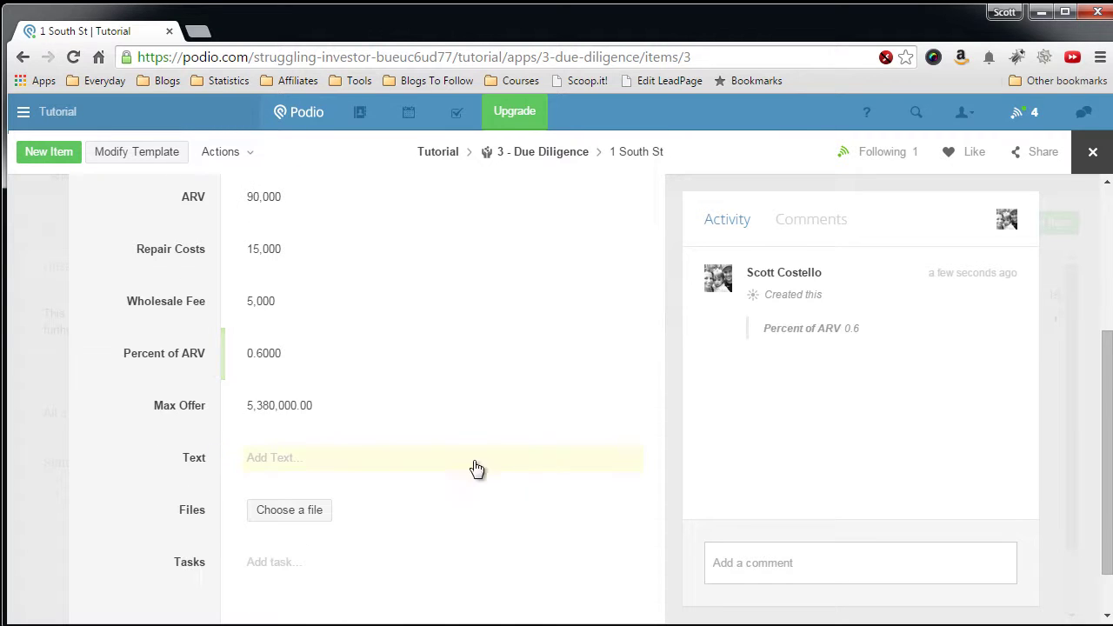
pyautogui.click(75, 56)
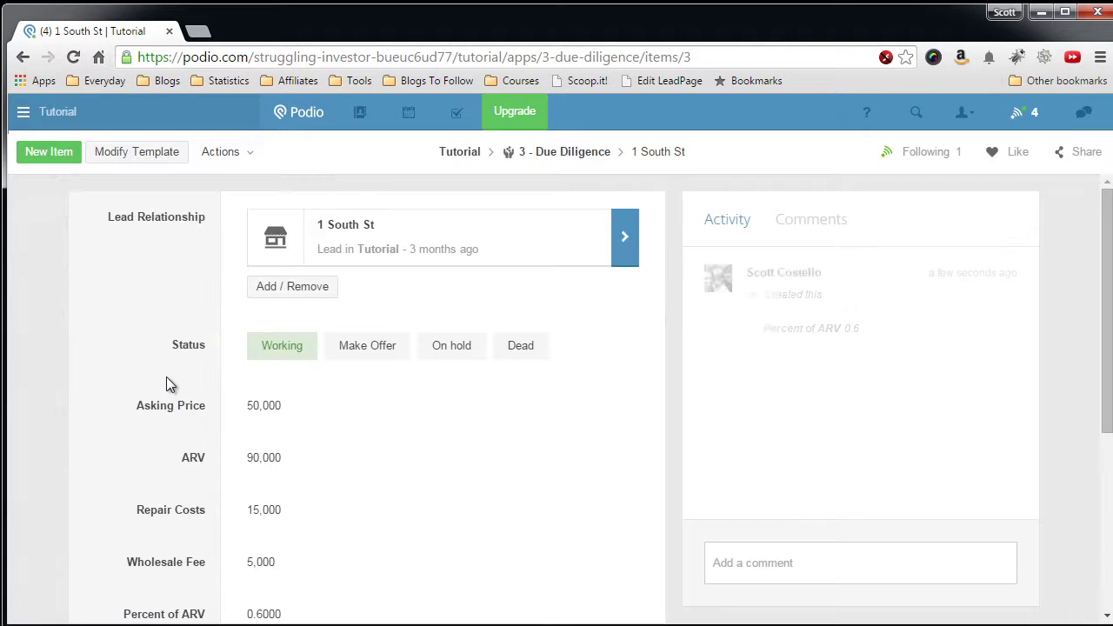
pyautogui.scroll(-3, 171, 385)
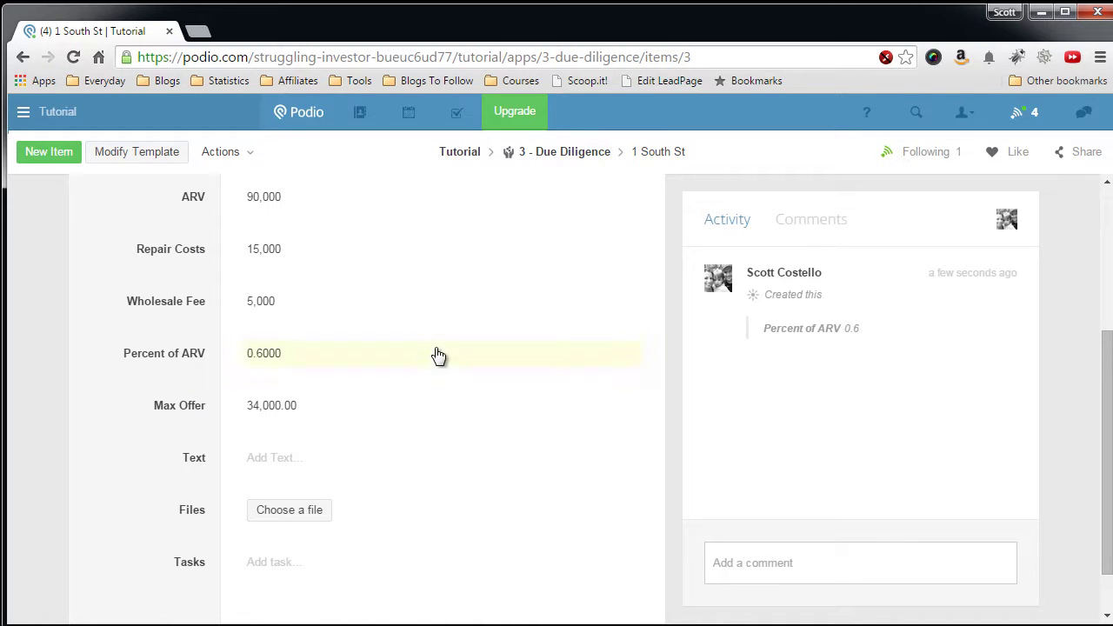
# Step: Open the property lead in 1 - Leads and review its related due diligence and response items
pyautogui.click(470, 152)
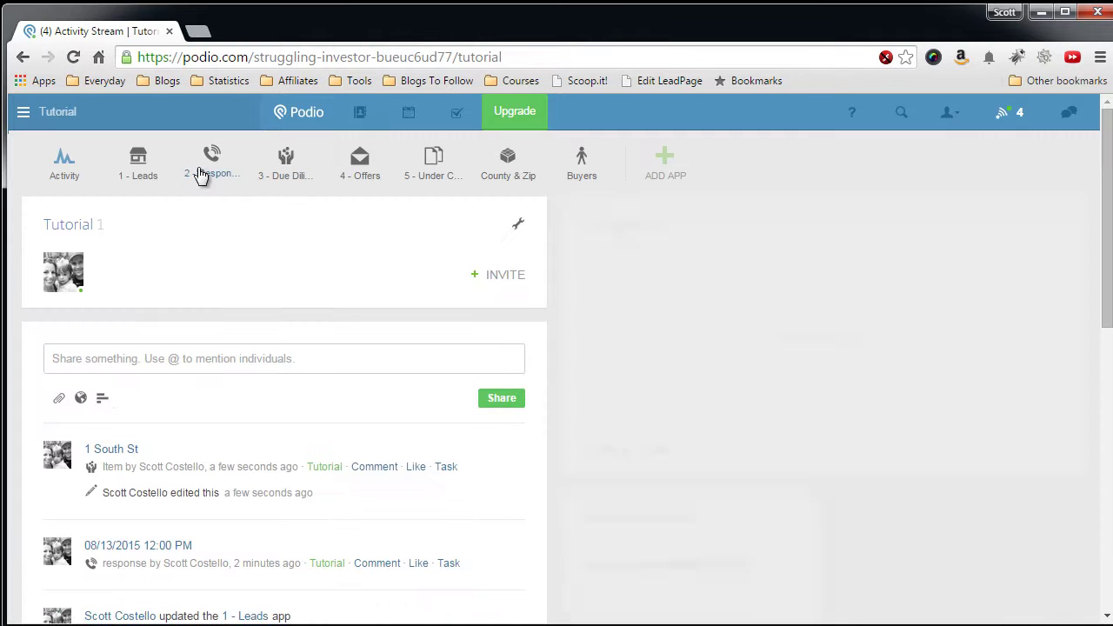
pyautogui.click(139, 165)
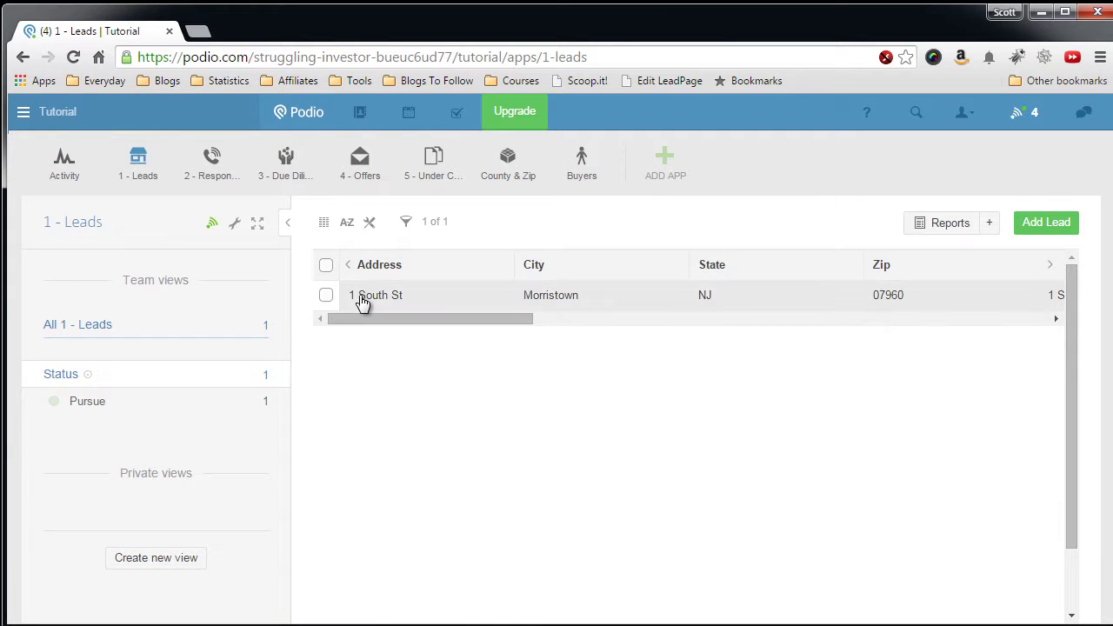
pyautogui.click(365, 300)
pyautogui.scroll(-12, 240, 374)
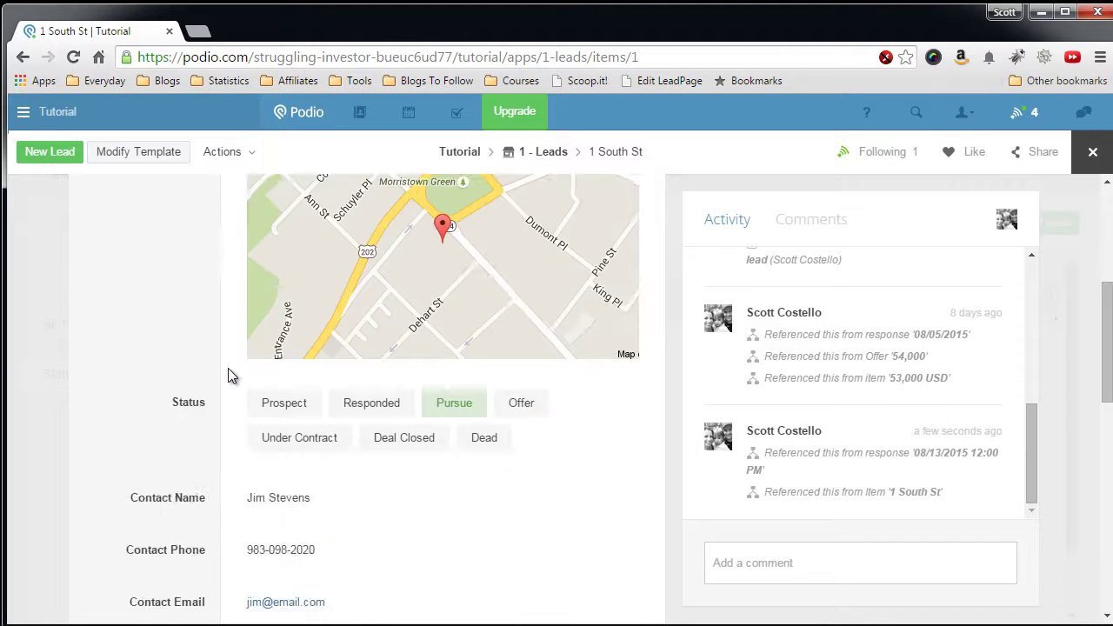
pyautogui.scroll(-5, 228, 374)
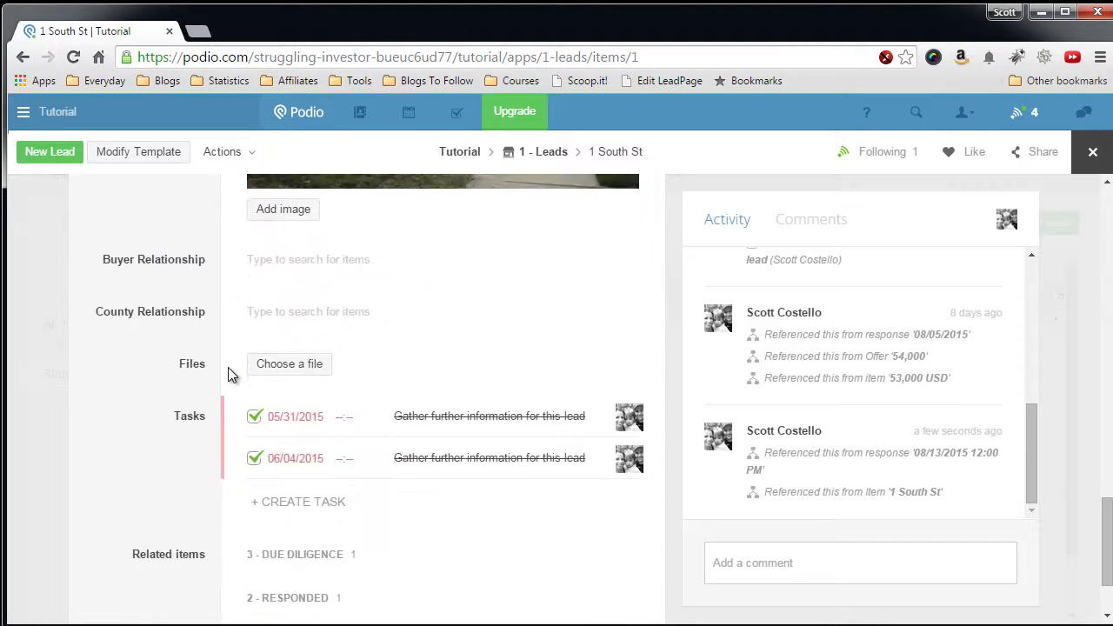
pyautogui.scroll(-3, 224, 470)
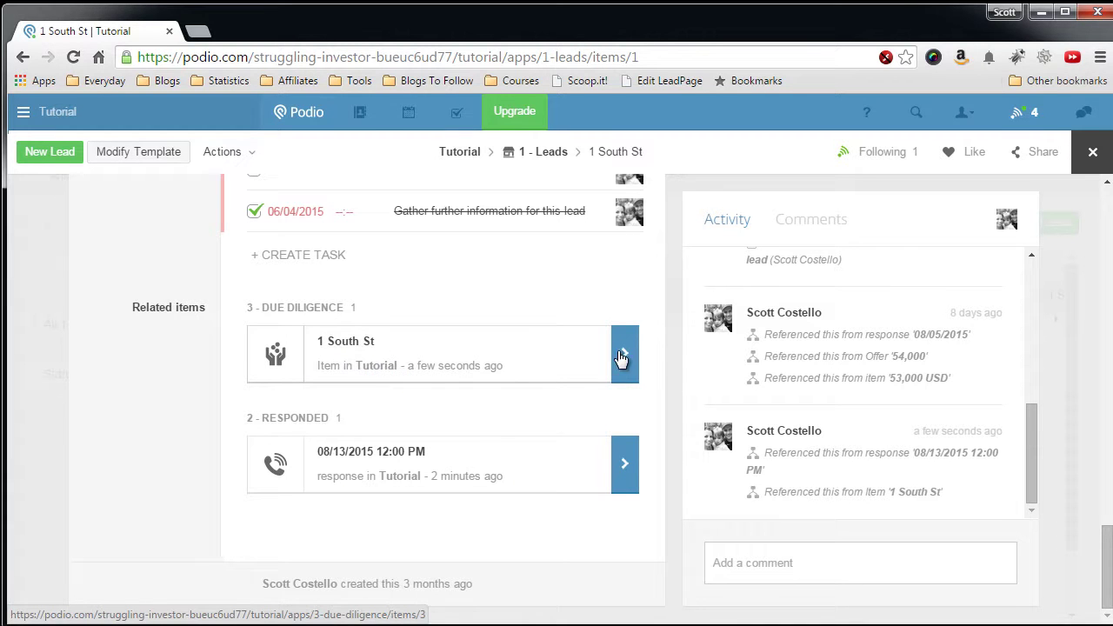
# Step: Open the related 3 - Due Diligence item from the lead and review its status and figures
pyautogui.click(563, 351)
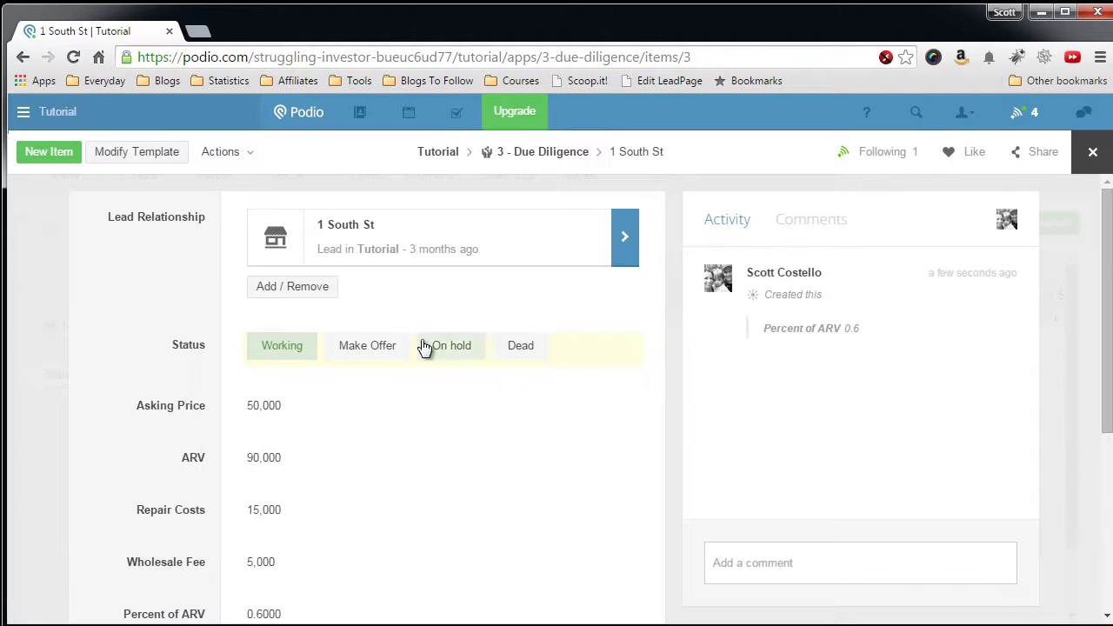
pyautogui.scroll(-2, 212, 351)
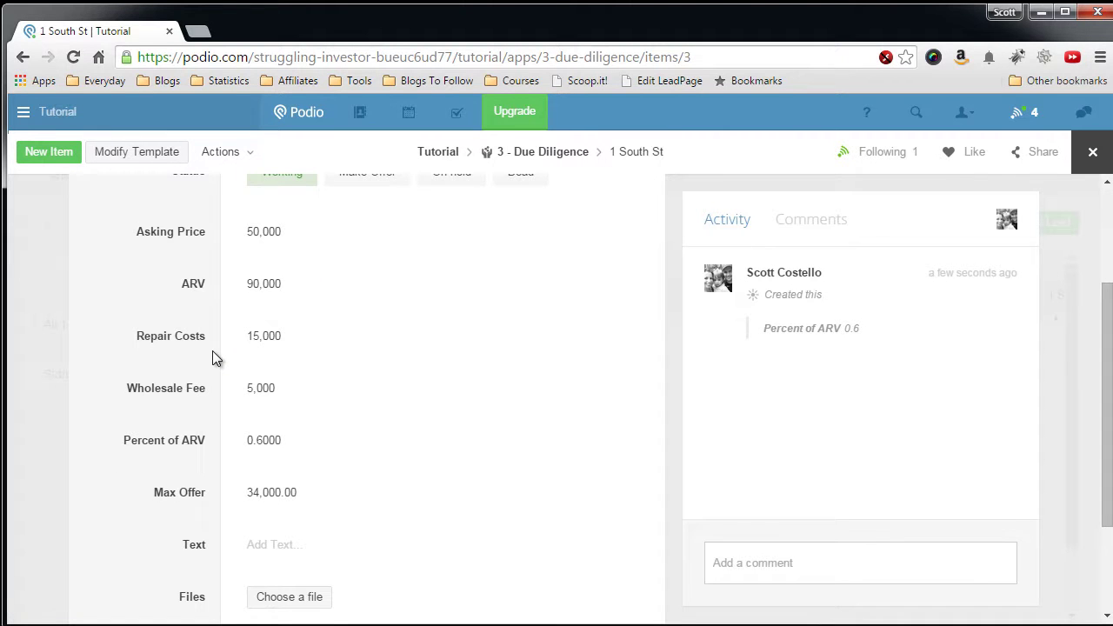
pyautogui.scroll(2, 212, 358)
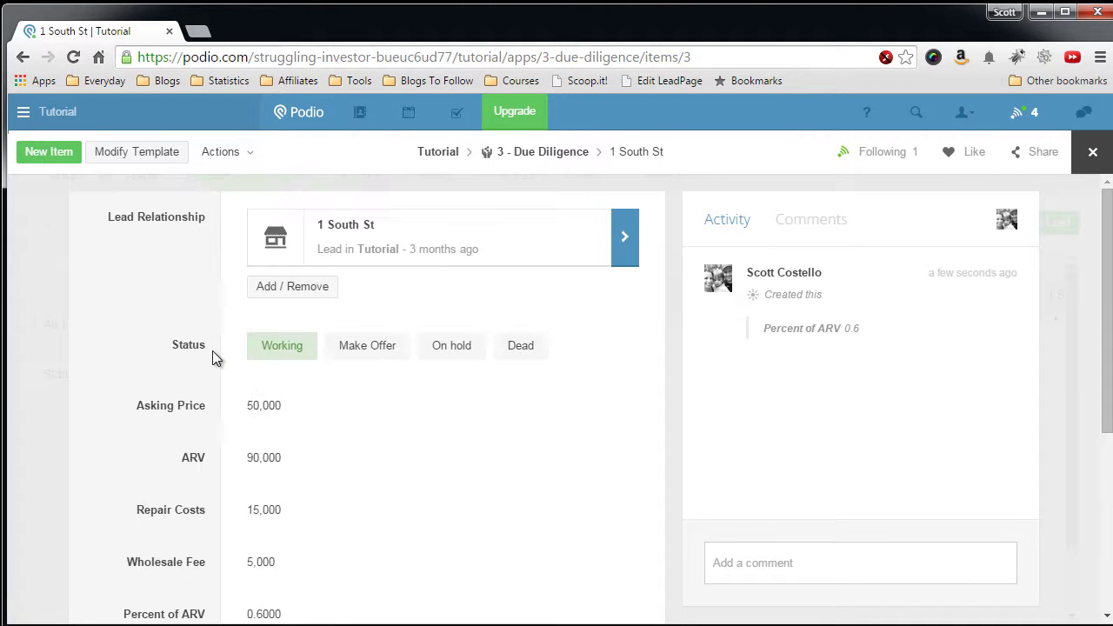
# Step: Return to the Tutorial workspace and open the 1 - Leads app
pyautogui.click(435, 155)
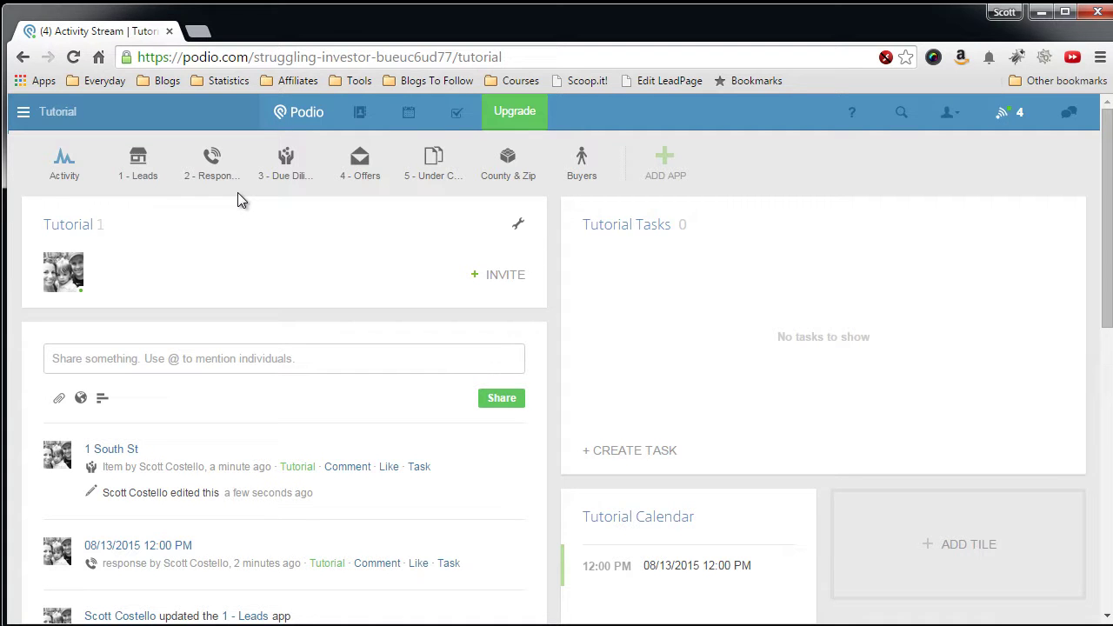
pyautogui.click(151, 178)
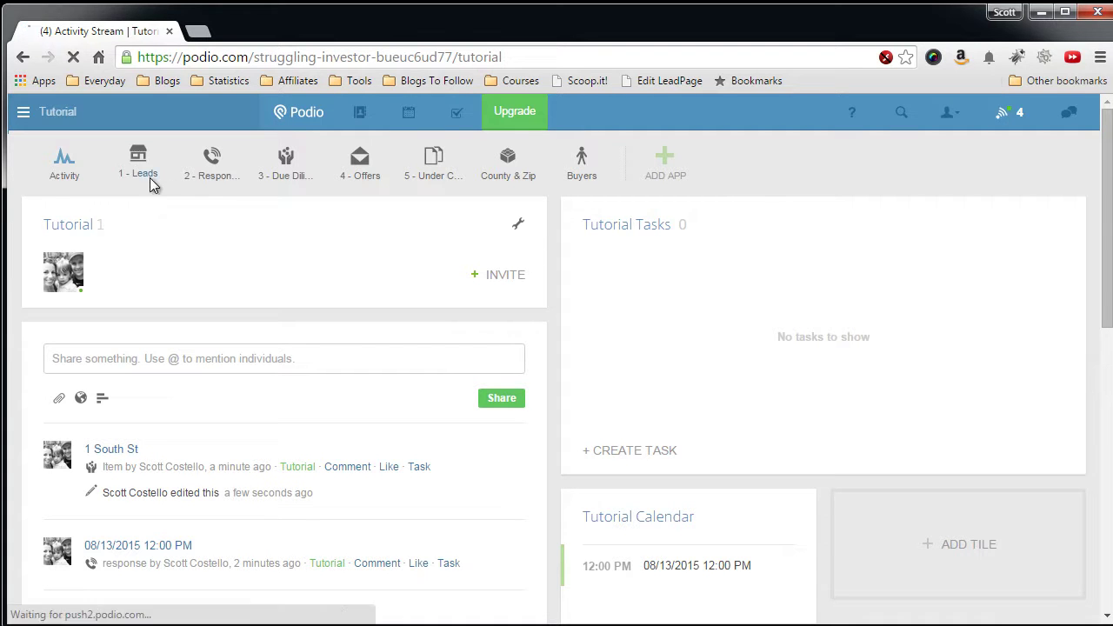